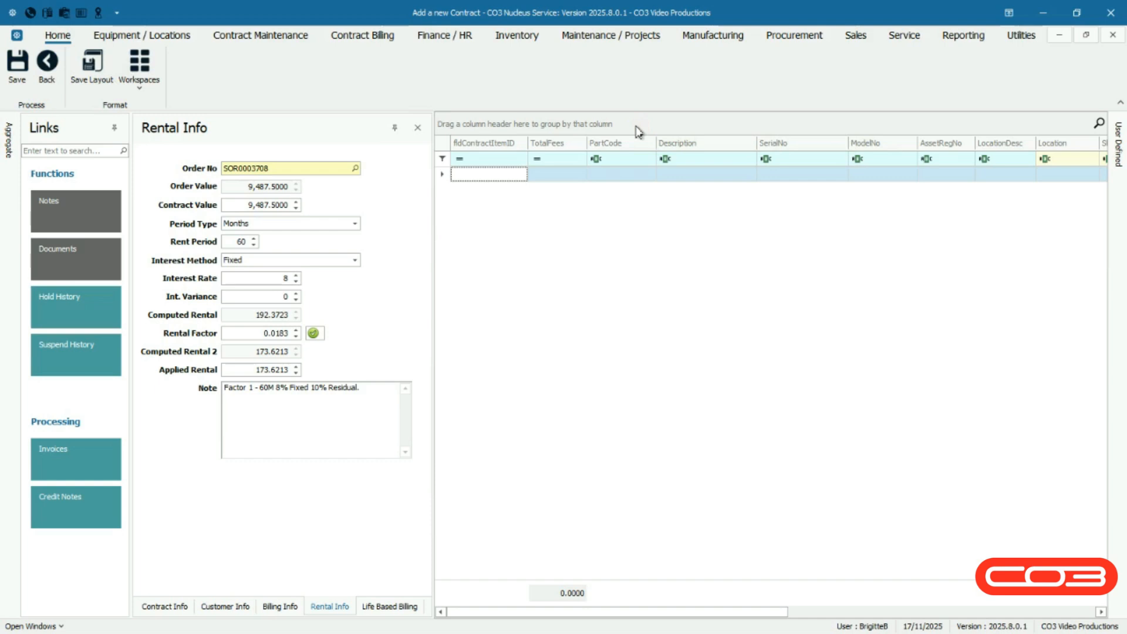
# Add the Samsung MFP A4 MNU193 machine as a new item on the contract
pyautogui.rightClick(477, 179)
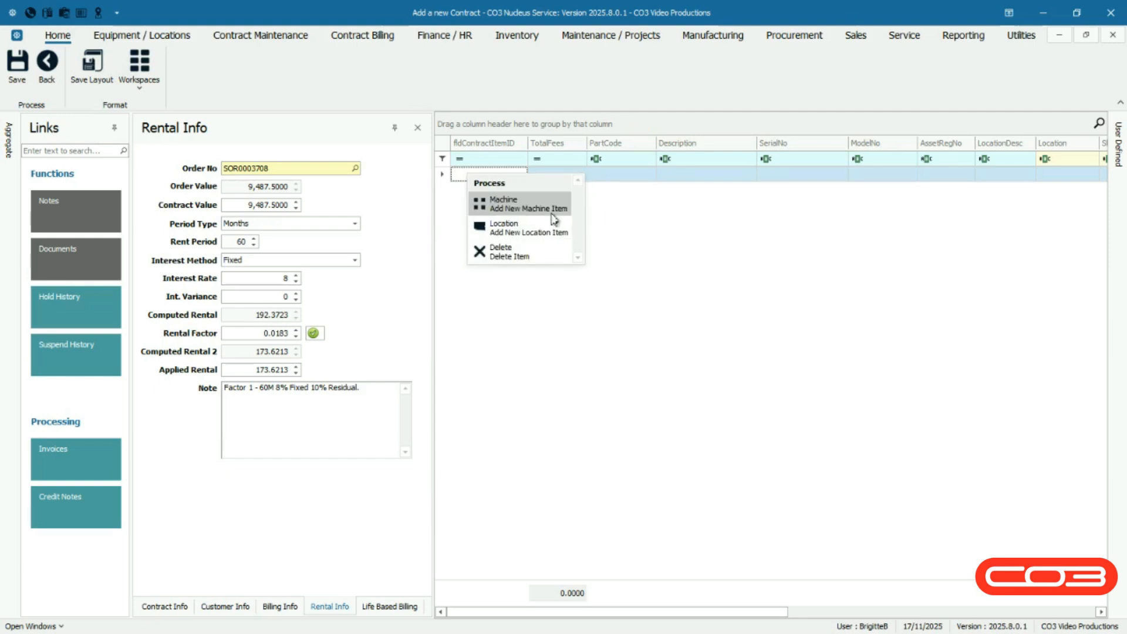
pyautogui.click(552, 217)
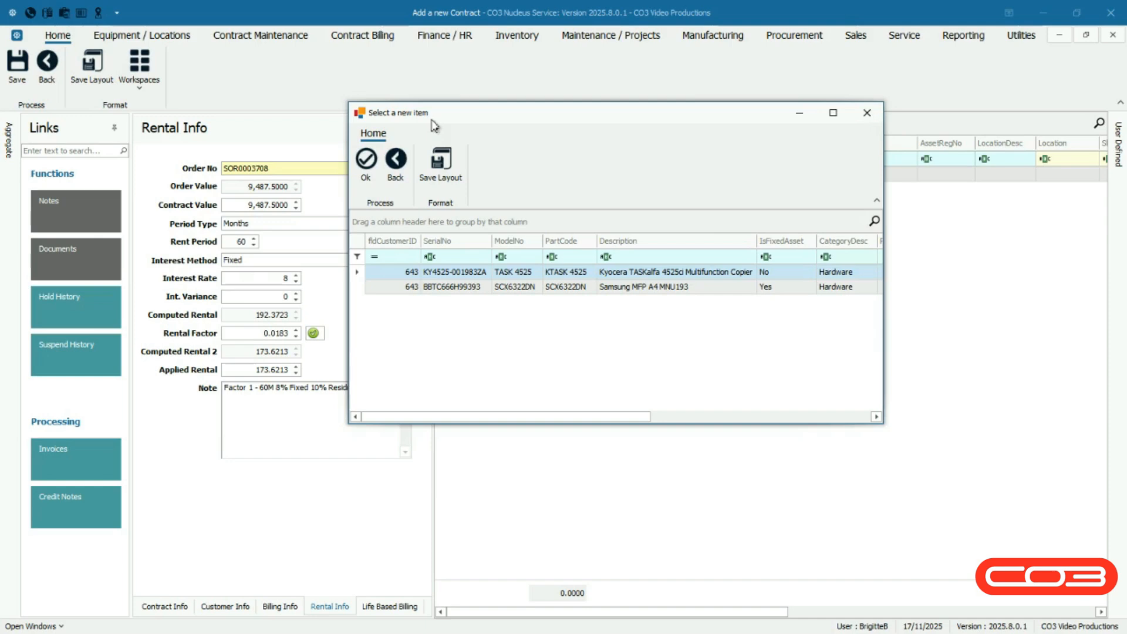
pyautogui.click(359, 289)
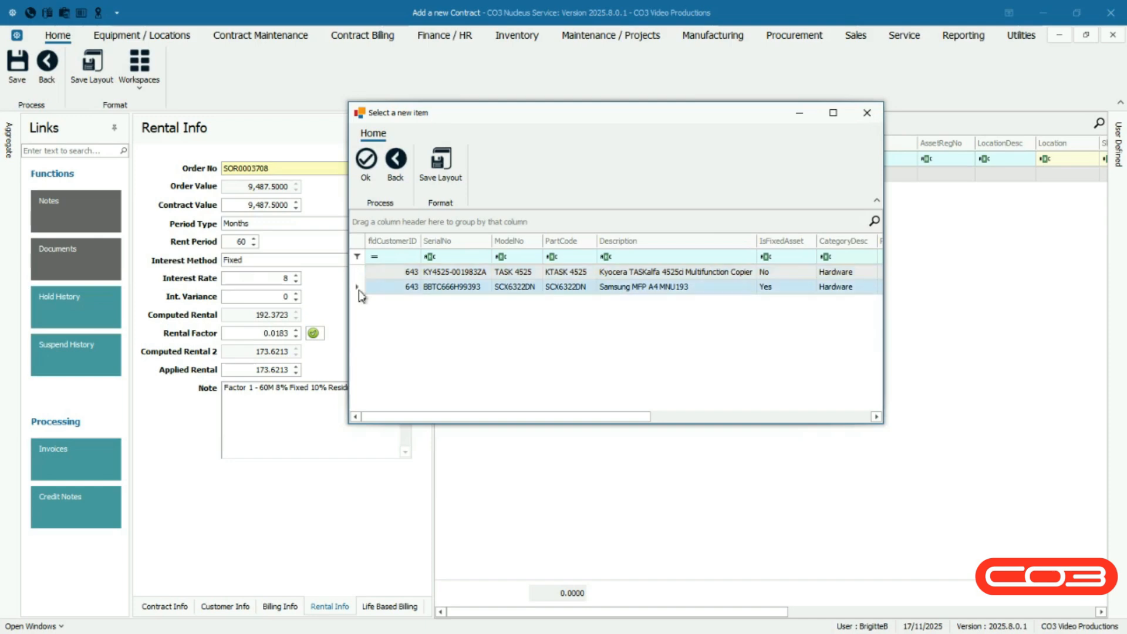
pyautogui.click(365, 167)
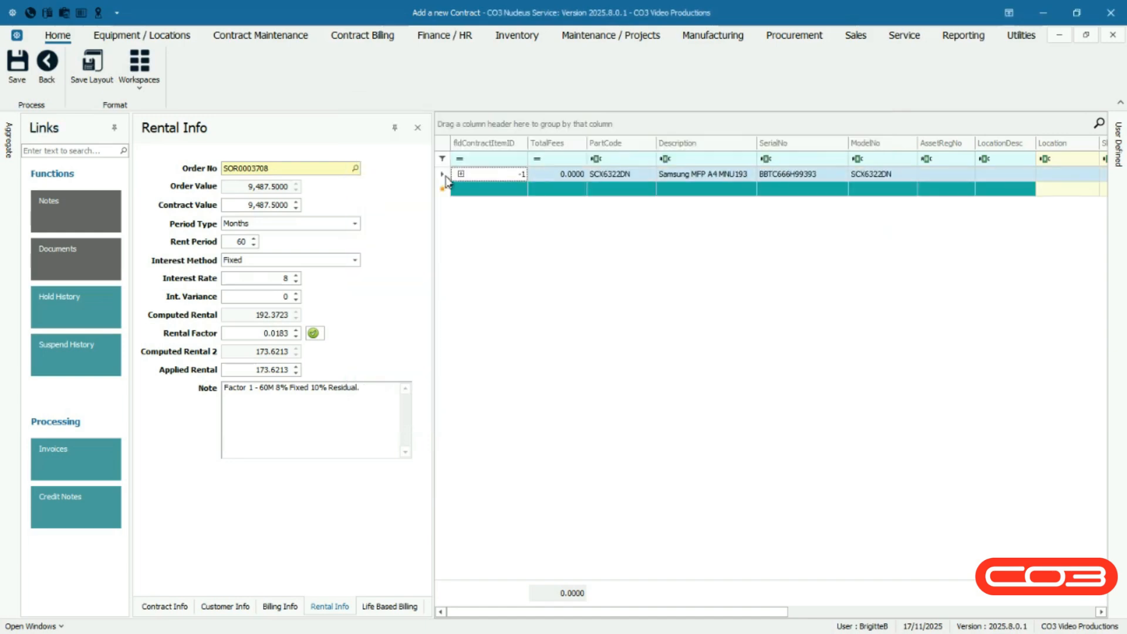
# Set the new item's location to Unit 5 Reception
pyautogui.click(446, 179)
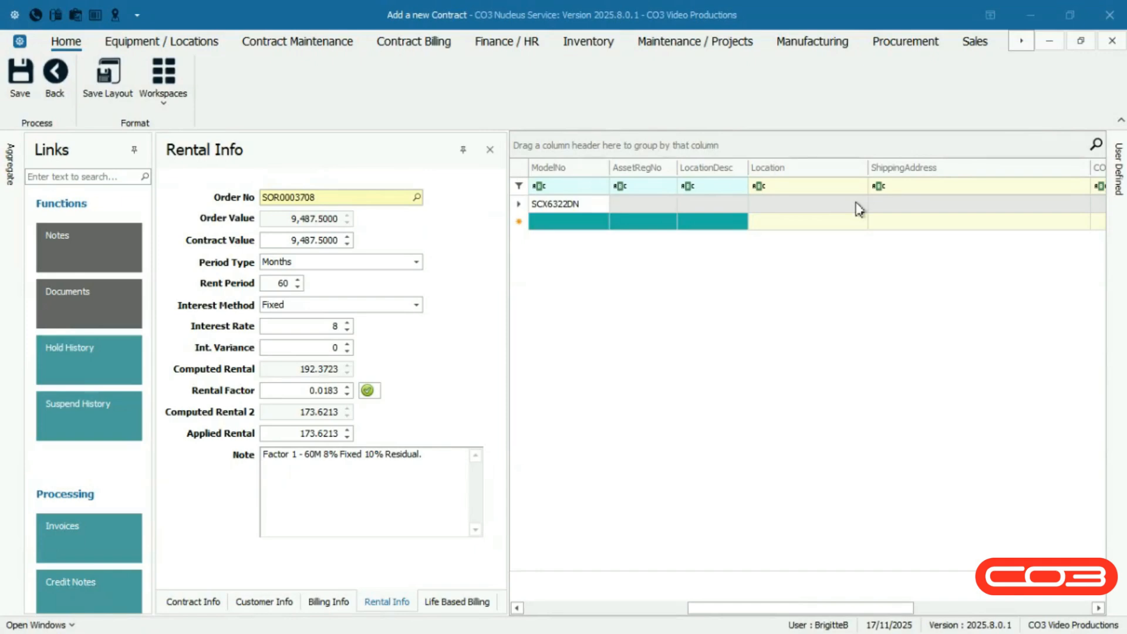
pyautogui.click(860, 206)
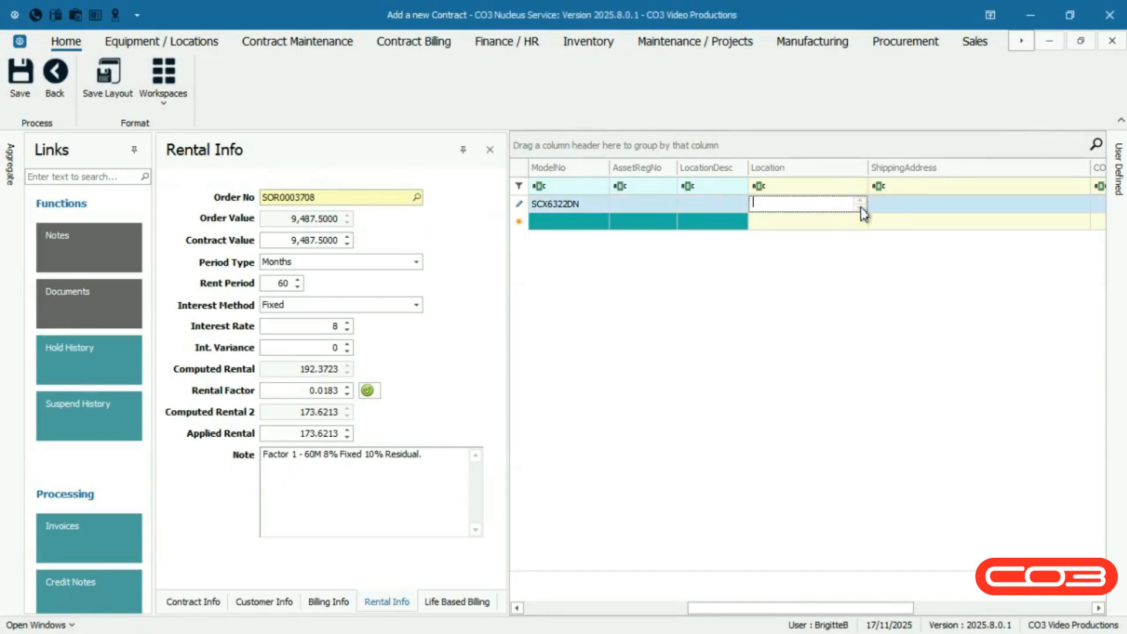
pyautogui.write('Unit 5 Reception')
# Choose the ZATech House address as the item's shipping address
pyautogui.click(1065, 211)
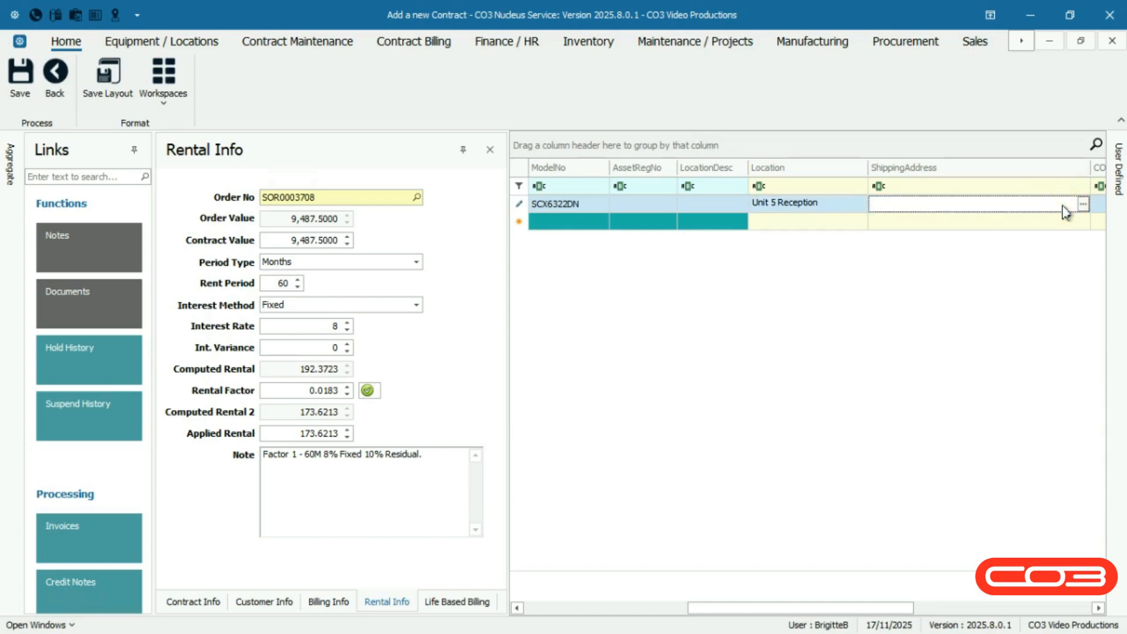
pyautogui.click(1083, 204)
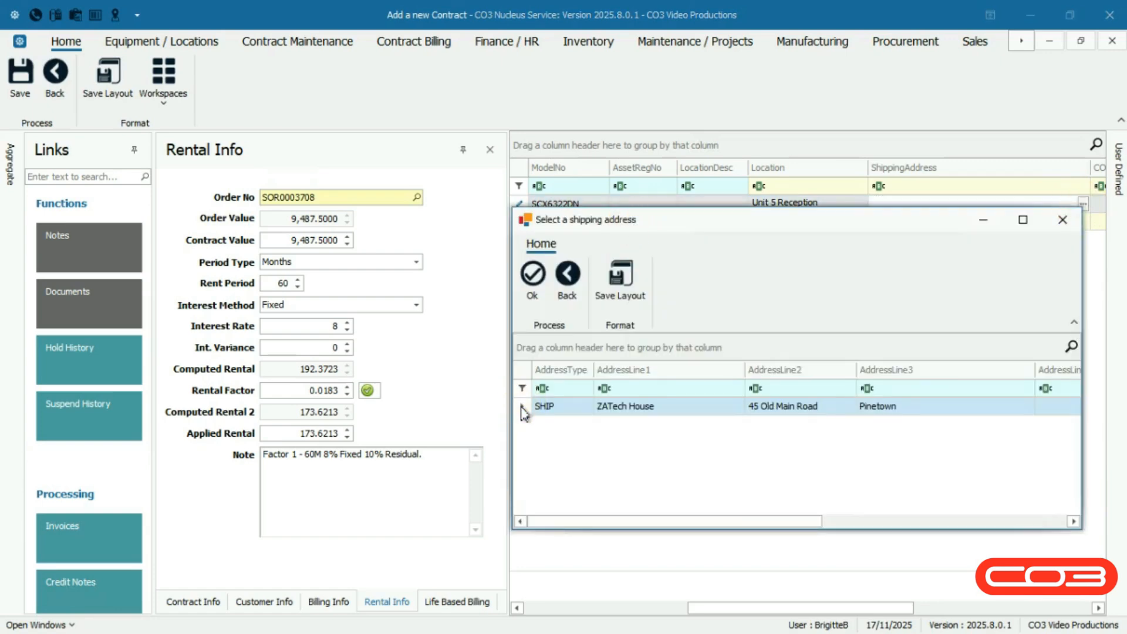
pyautogui.click(532, 274)
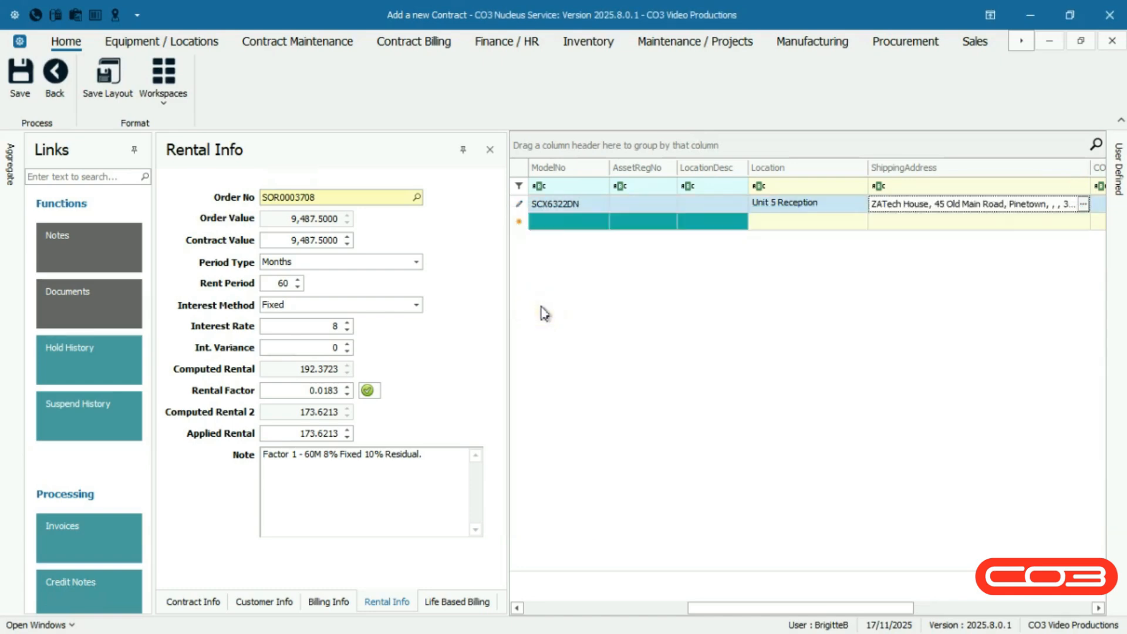
# Set the item's COS account code to 2100
pyautogui.hscroll(5, 704, 211)
pyautogui.click(701, 205)
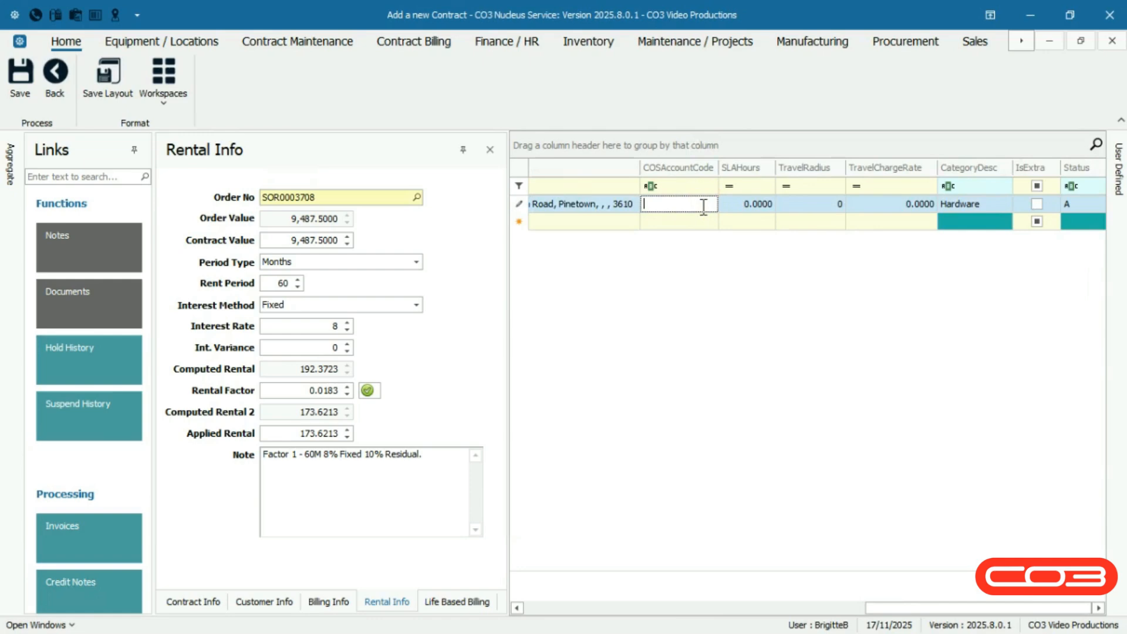
pyautogui.write('2100')
# Set the item's SLA hours to 8
pyautogui.click(764, 206)
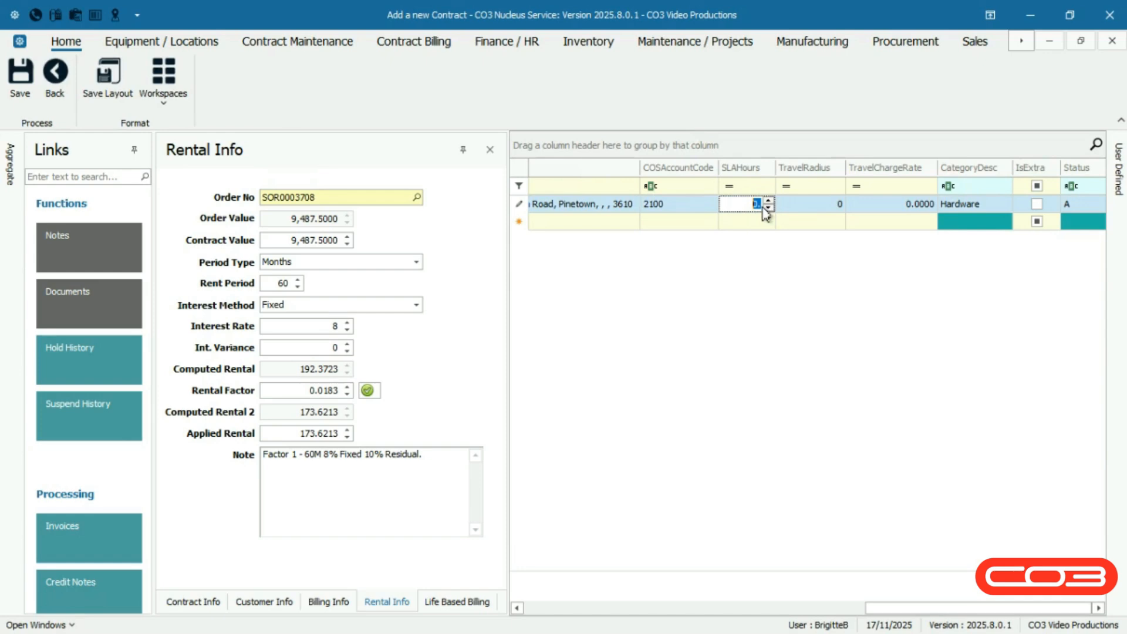
pyautogui.write('8')
pyautogui.write('.')
pyautogui.click(836, 208)
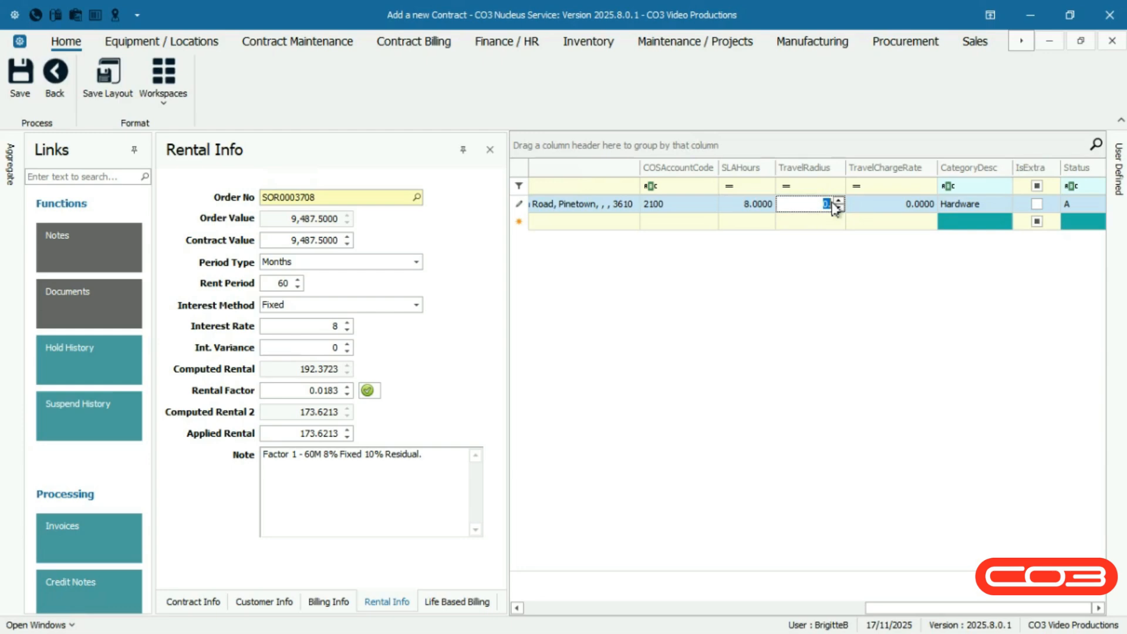
pyautogui.click(901, 207)
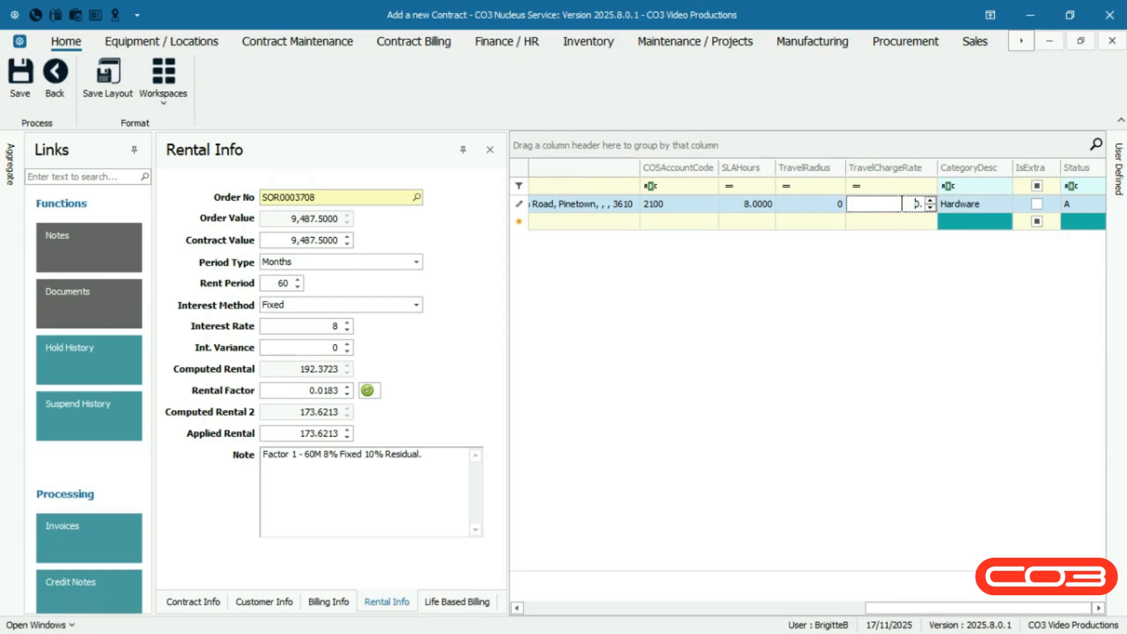
pyautogui.doubleClick(911, 204)
pyautogui.click(1048, 208)
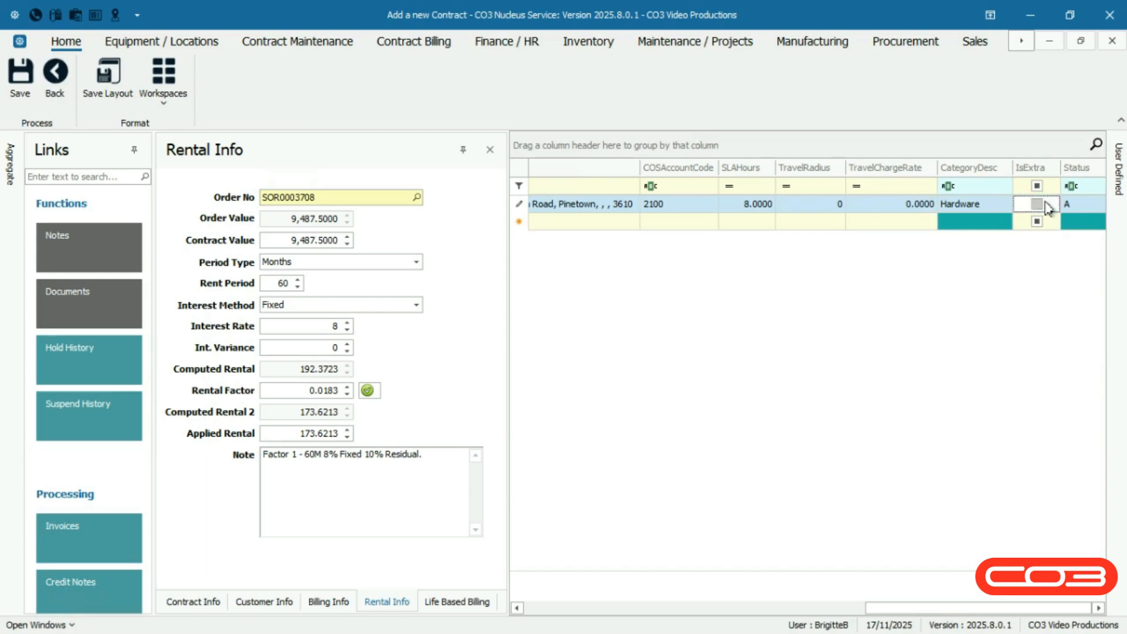
pyautogui.click(1046, 204)
pyautogui.click(1047, 205)
pyautogui.click(1075, 202)
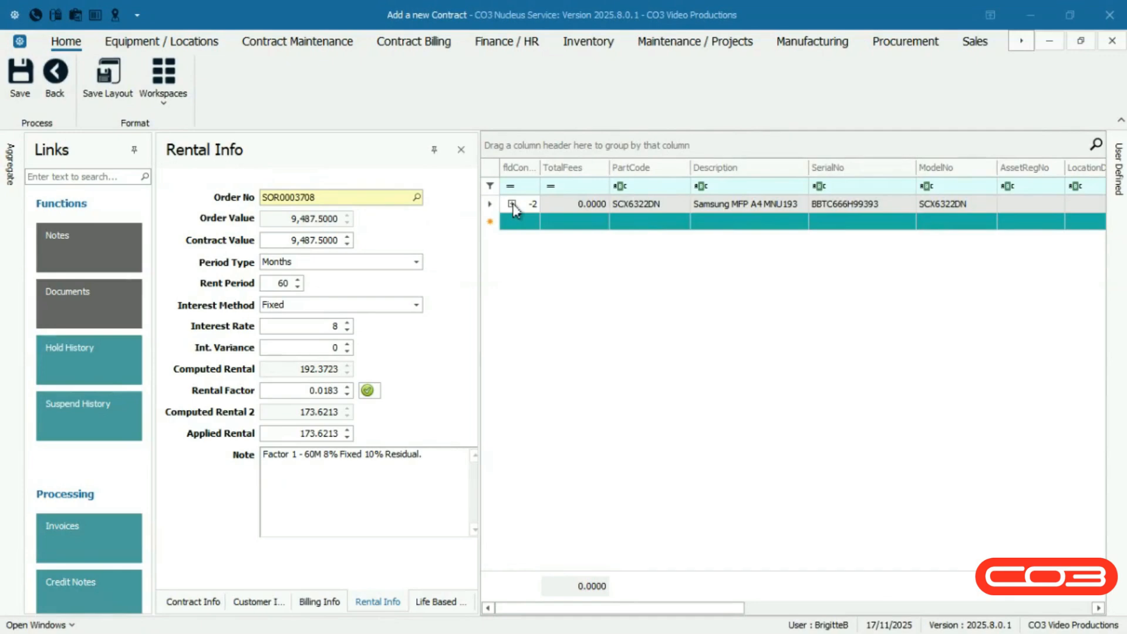
# Expand the machine item to show its item fees
pyautogui.click(512, 204)
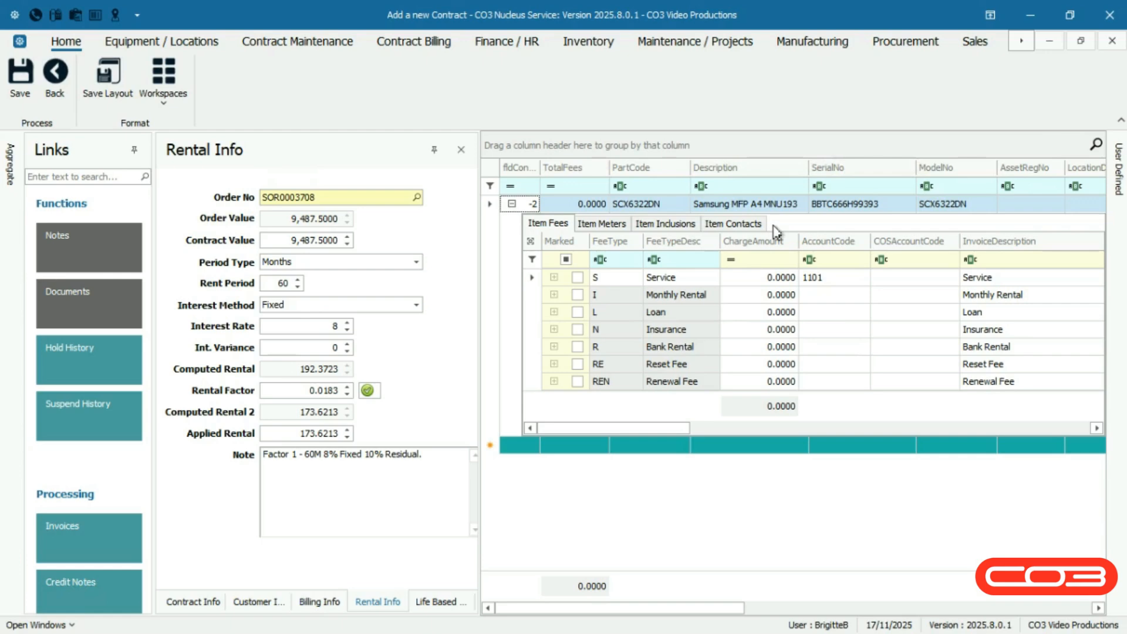
pyautogui.click(530, 242)
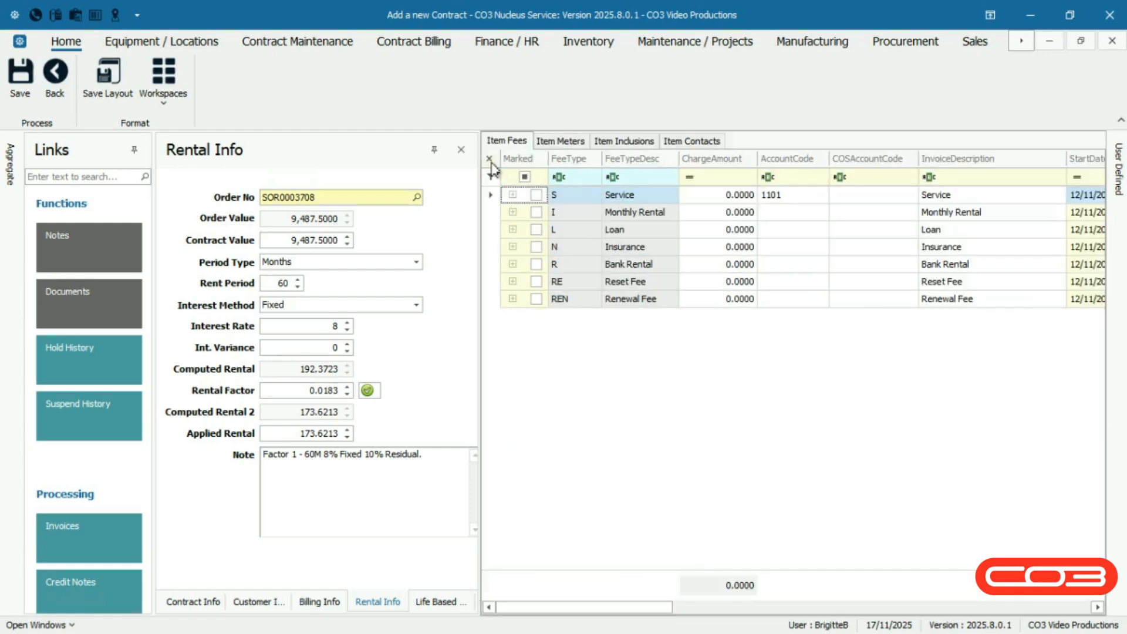
pyautogui.click(491, 165)
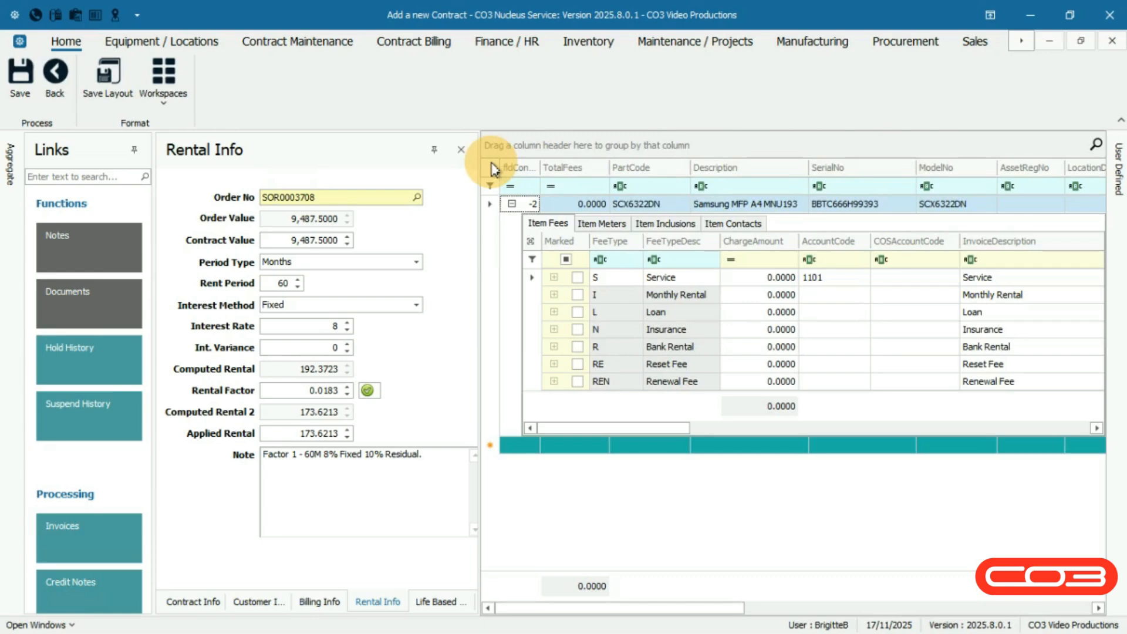
pyautogui.click(558, 229)
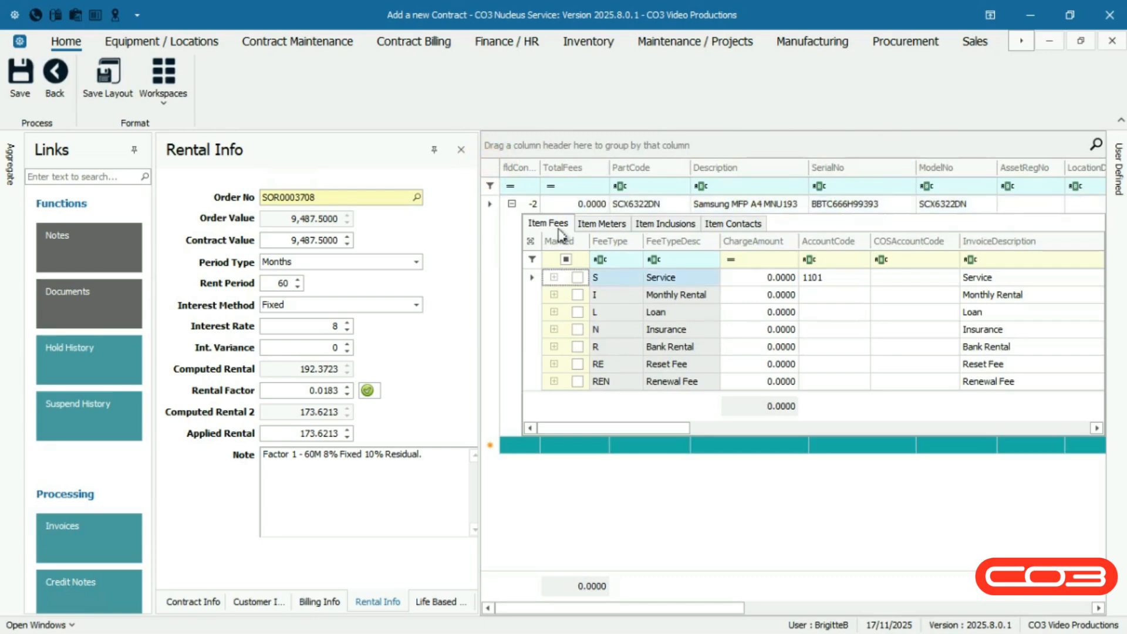
pyautogui.click(558, 229)
# Mark the Monthly Rental fee and set its charge amount to 550
pyautogui.click(535, 295)
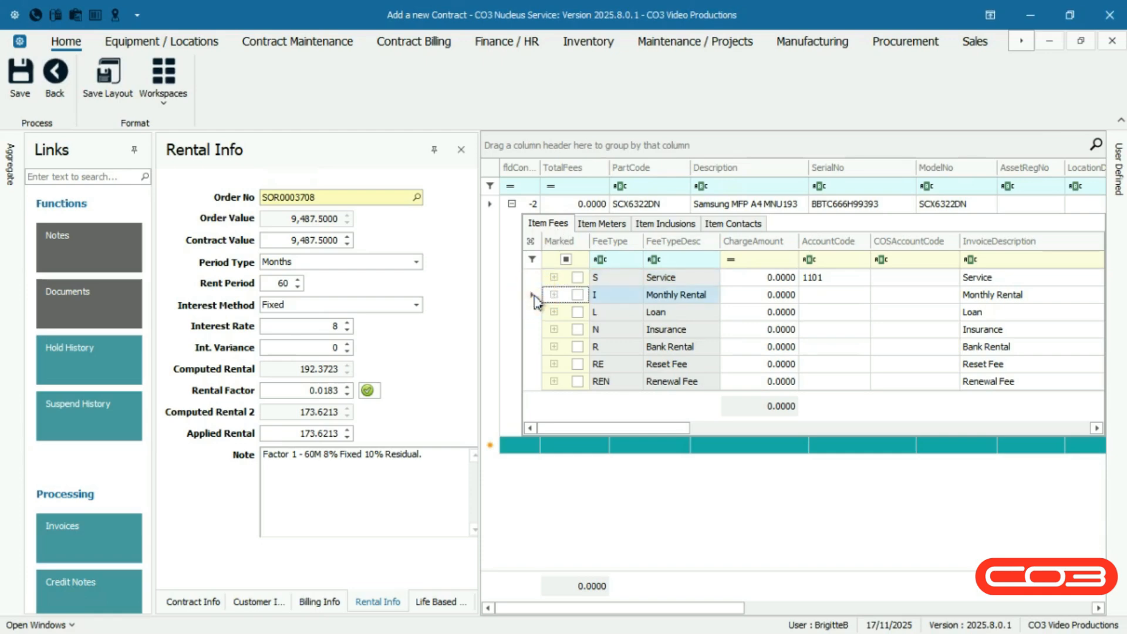
pyautogui.click(577, 295)
pyautogui.click(763, 295)
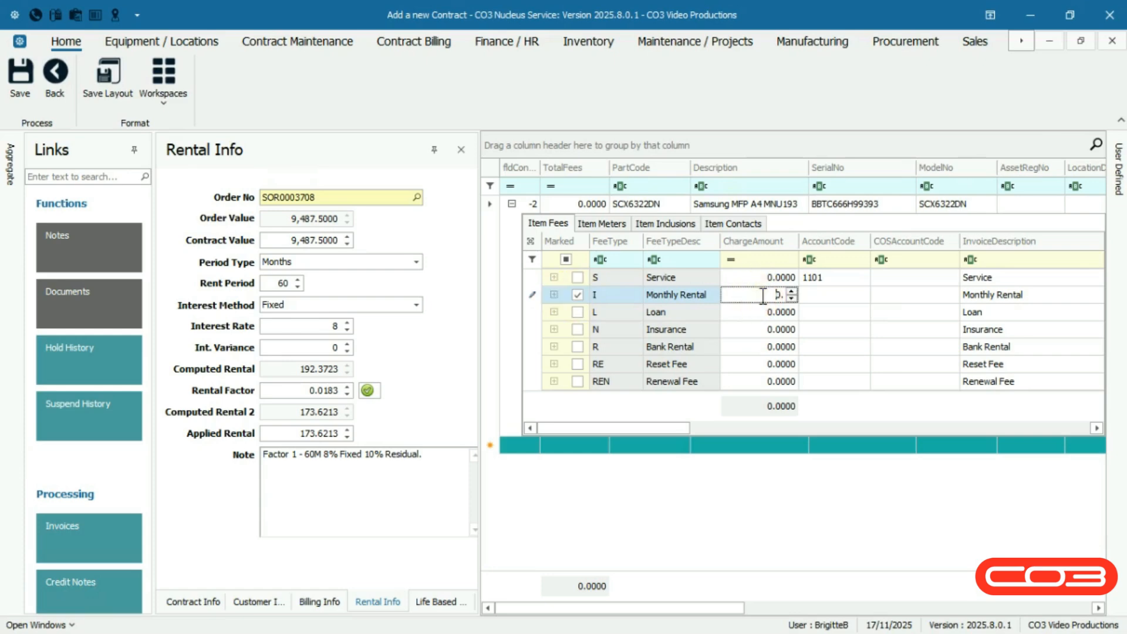
pyautogui.write('550')
pyautogui.press('Return')
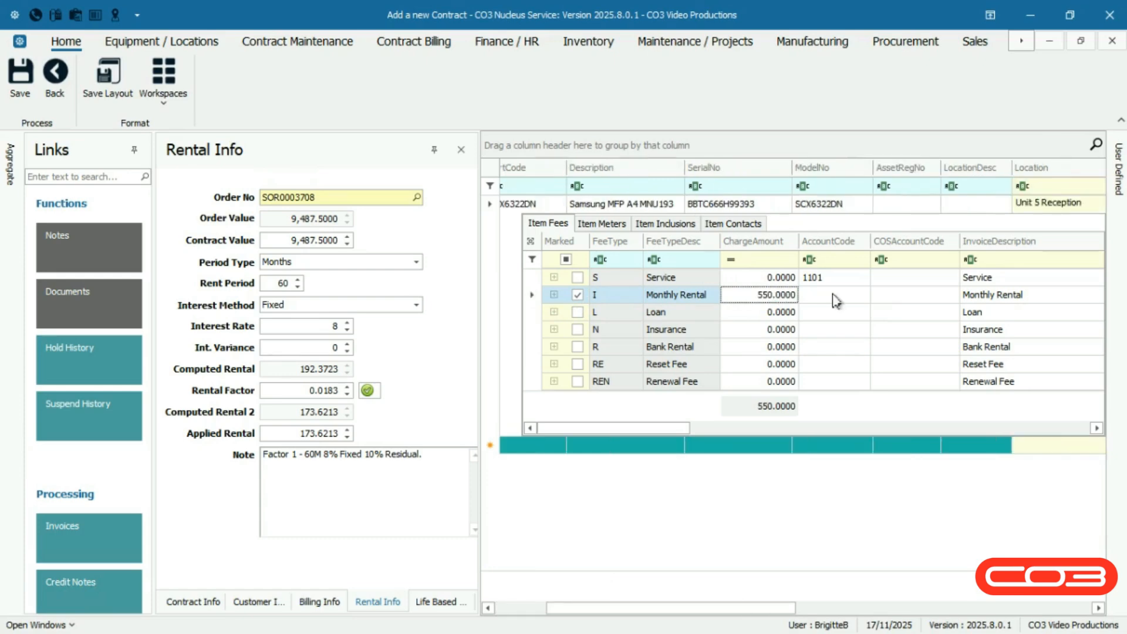
# Set the Monthly Rental fee's account code to 1202 and COS account code to 2100
pyautogui.click(836, 297)
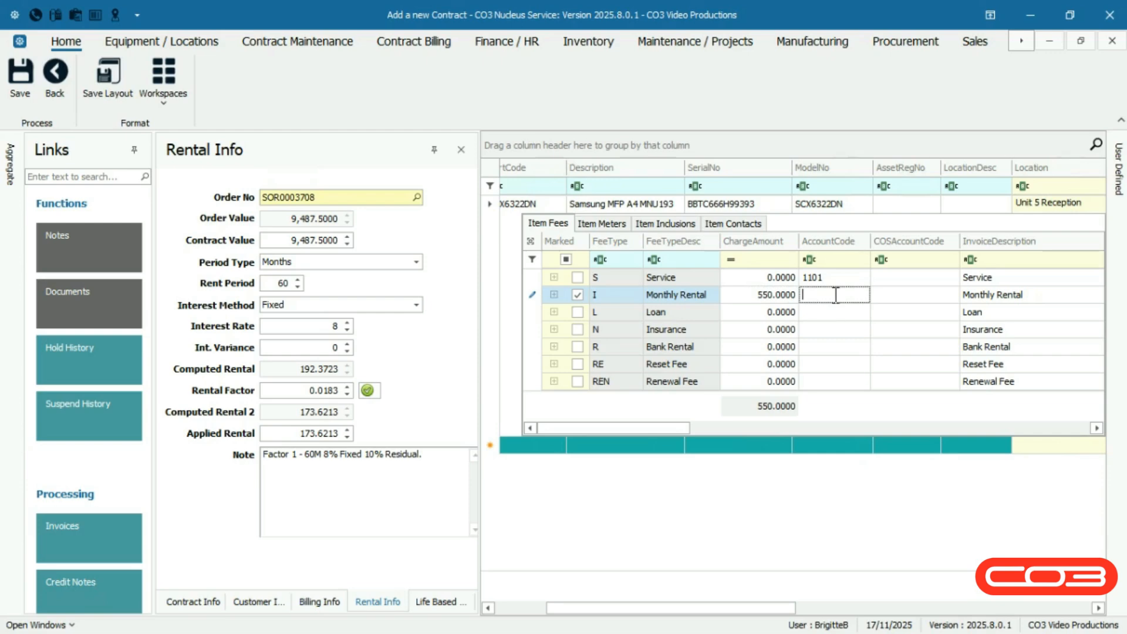
pyautogui.write('1202')
pyautogui.click(891, 297)
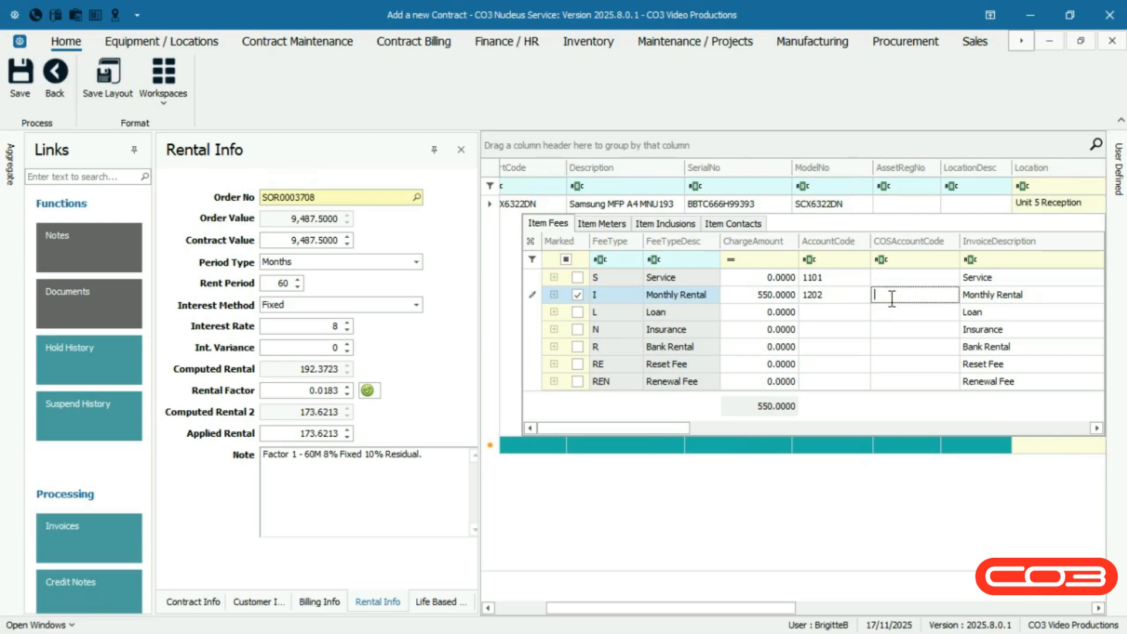
pyautogui.write('2100')
pyautogui.press('Return')
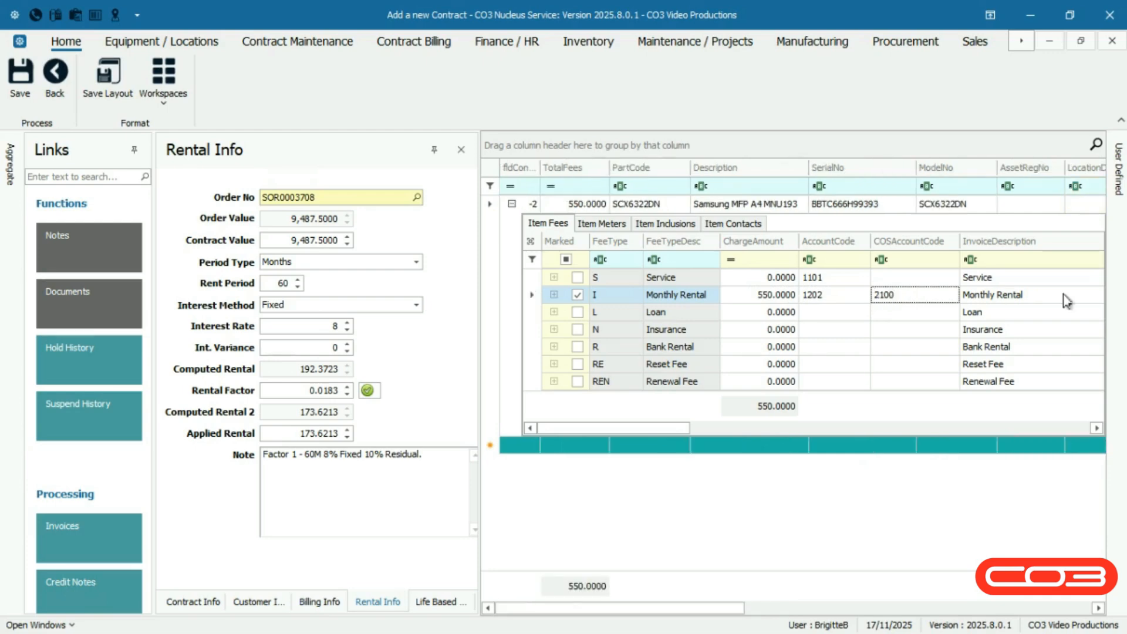
# Step through the Monthly Rental fee's description, dates, period and escalation fields to review them
pyautogui.click(1066, 296)
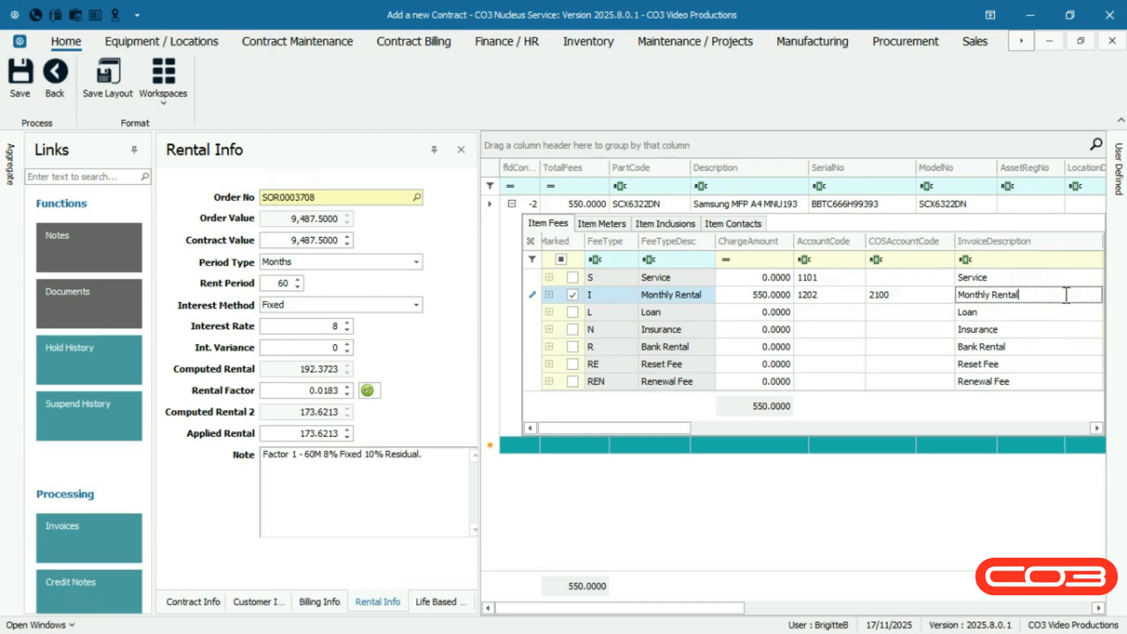
pyautogui.press('Tab')
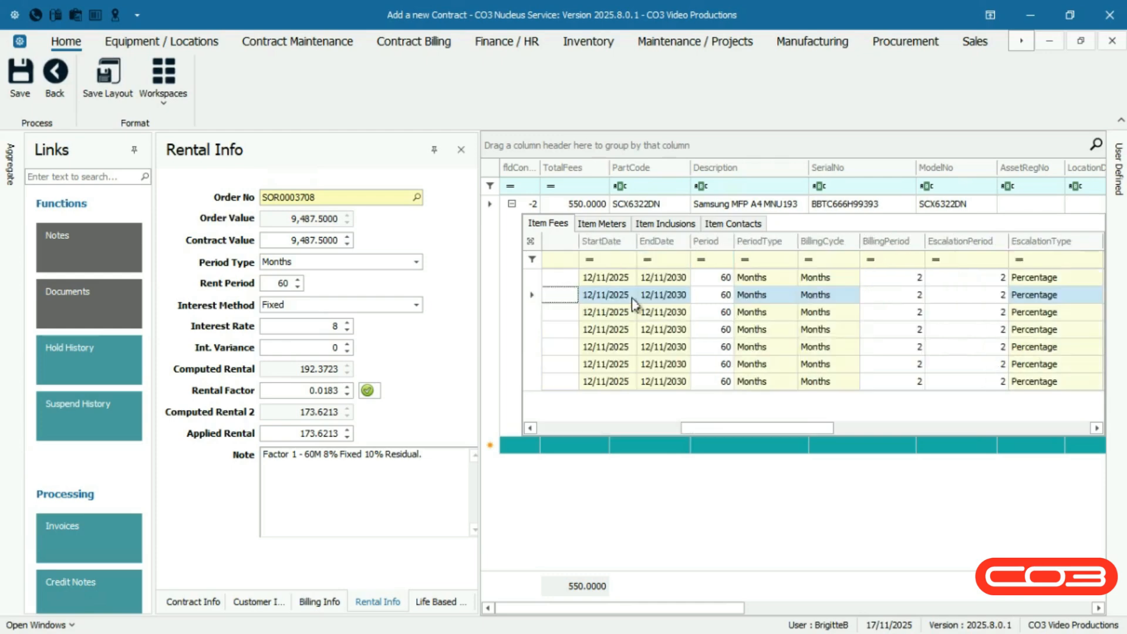
pyautogui.press('Tab')
pyautogui.press('Tab')
pyautogui.click(734, 295)
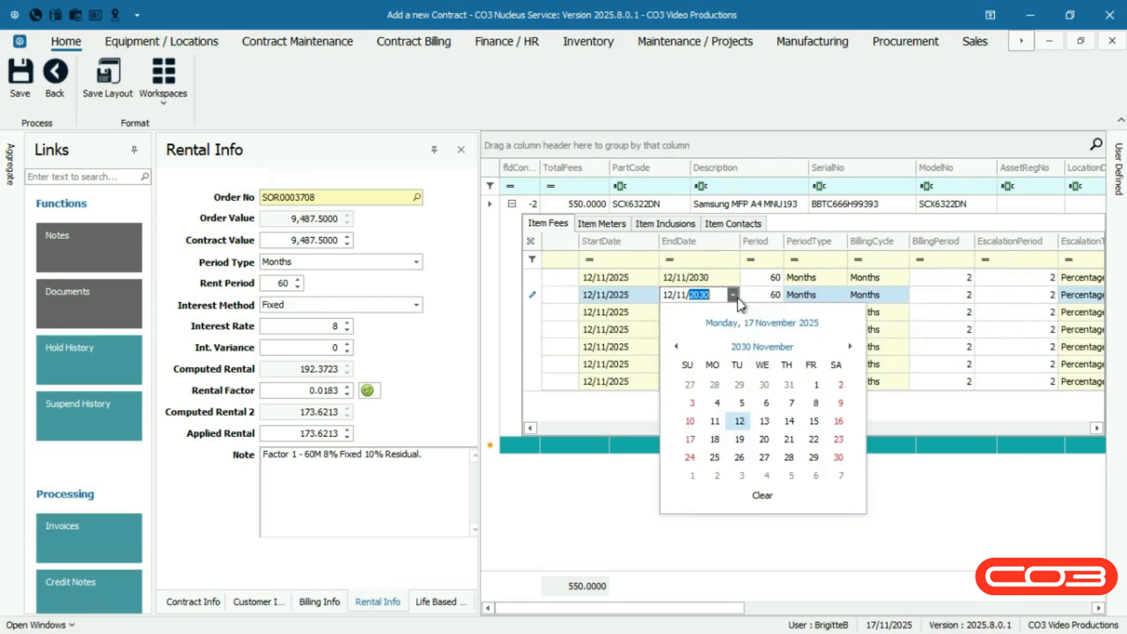
pyautogui.click(733, 295)
pyautogui.press('Tab')
pyautogui.press('Tab')
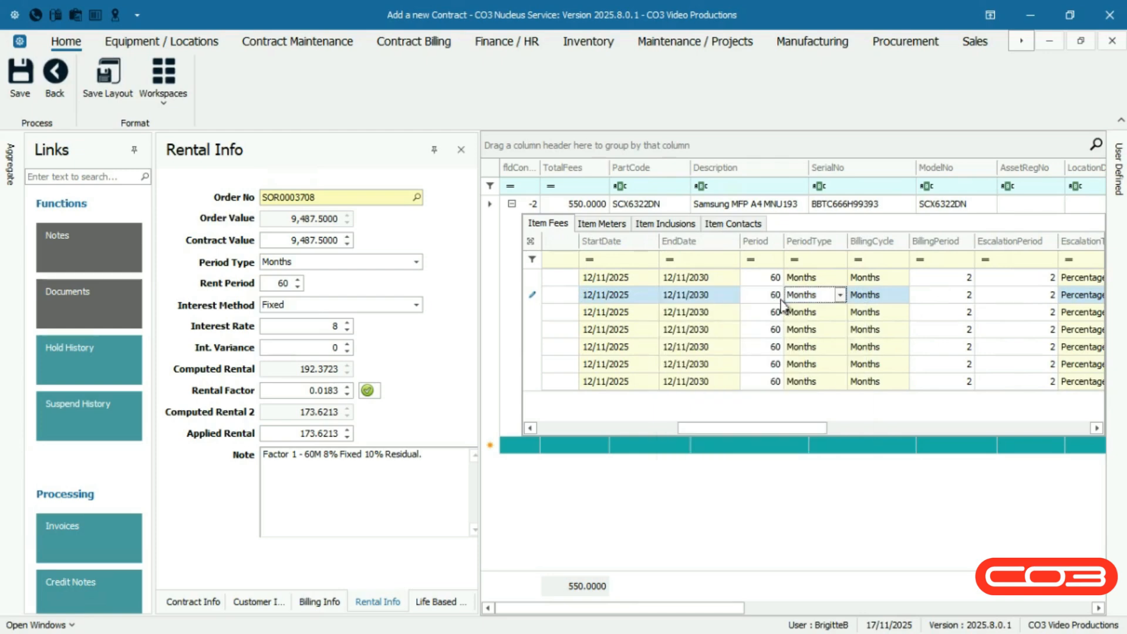
pyautogui.press('Tab')
pyautogui.press('Tab')
pyautogui.press('Tab')
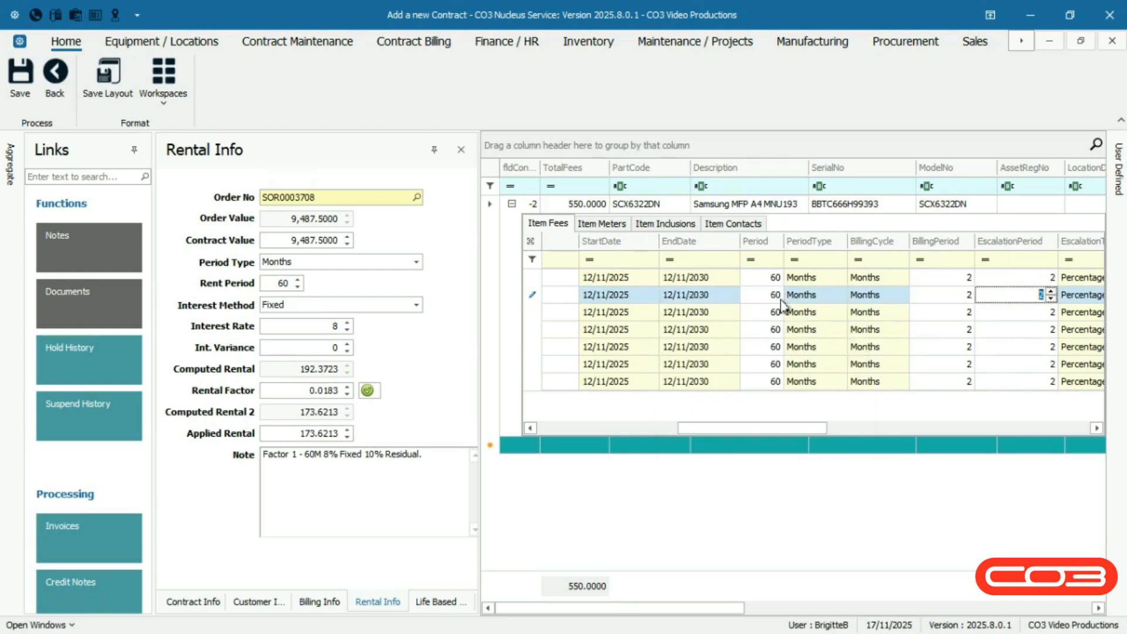
pyautogui.press('Tab')
pyautogui.press('Tab')
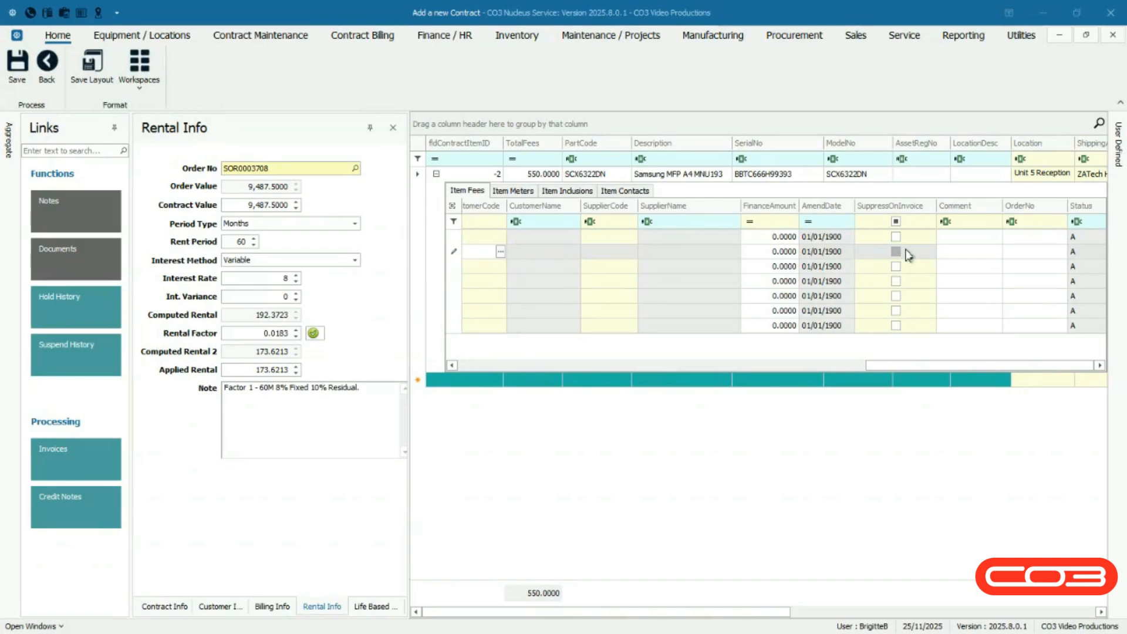
pyautogui.press('Tab')
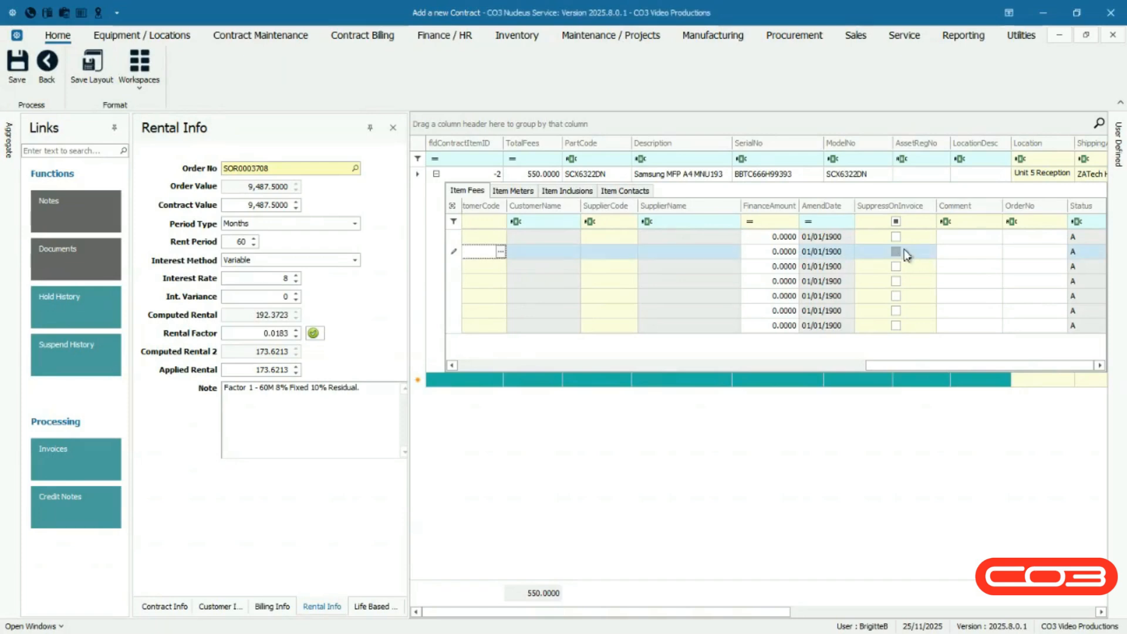
pyautogui.click(895, 252)
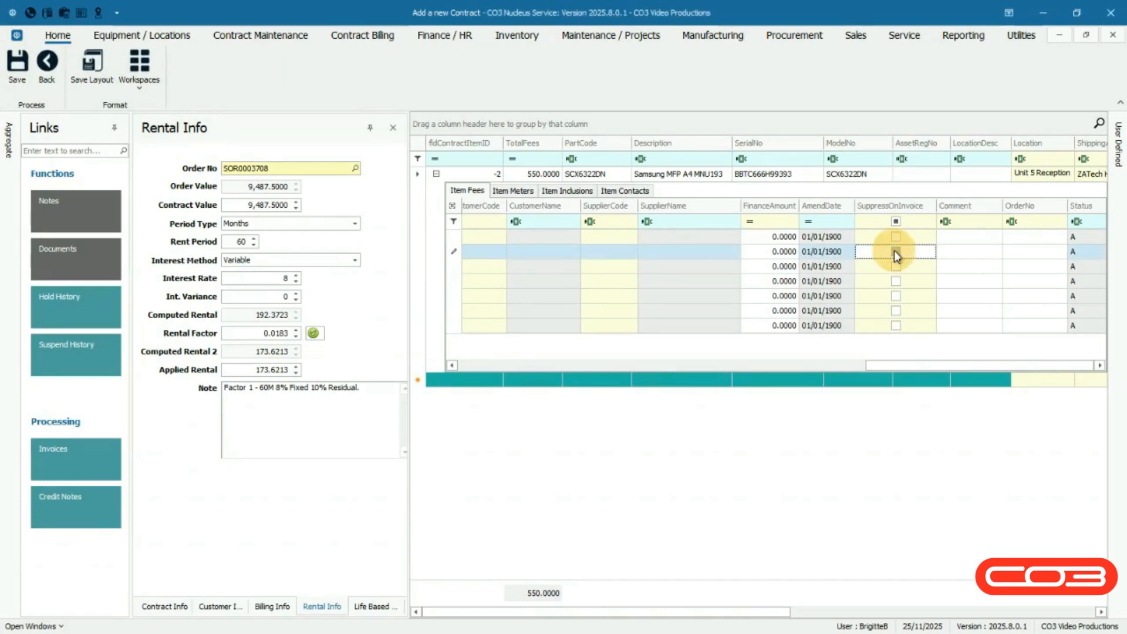
pyautogui.click(895, 252)
pyautogui.click(901, 252)
# Paste the copied text as the Monthly Rental fee's comment
pyautogui.click(982, 252)
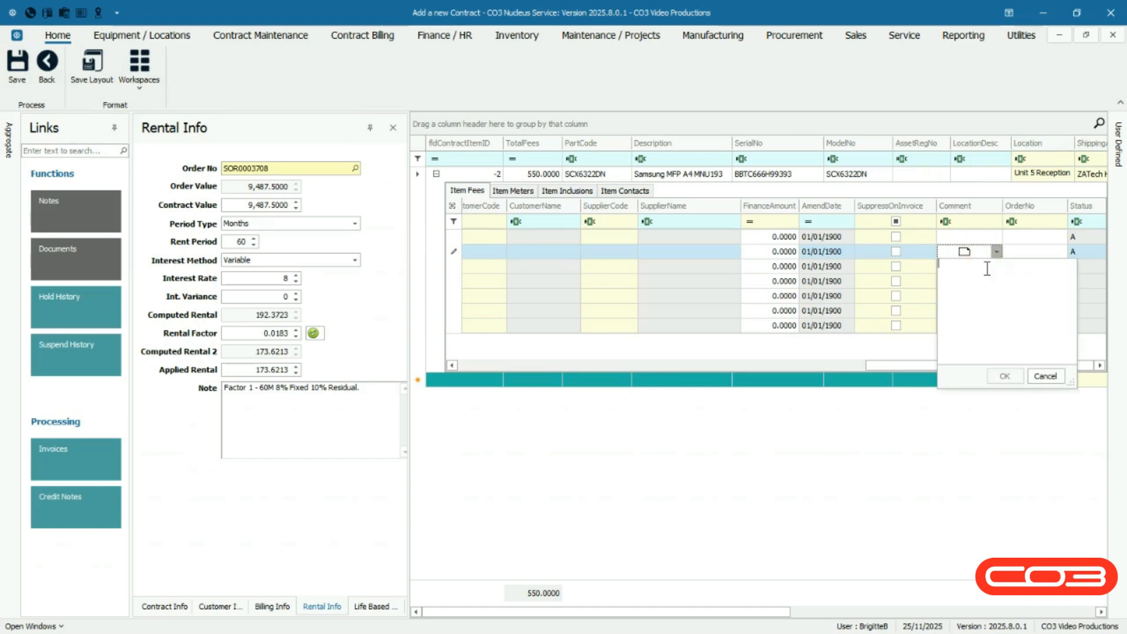
pyautogui.write('ZA Technologies Contract Item Fee 1')
pyautogui.click(1005, 375)
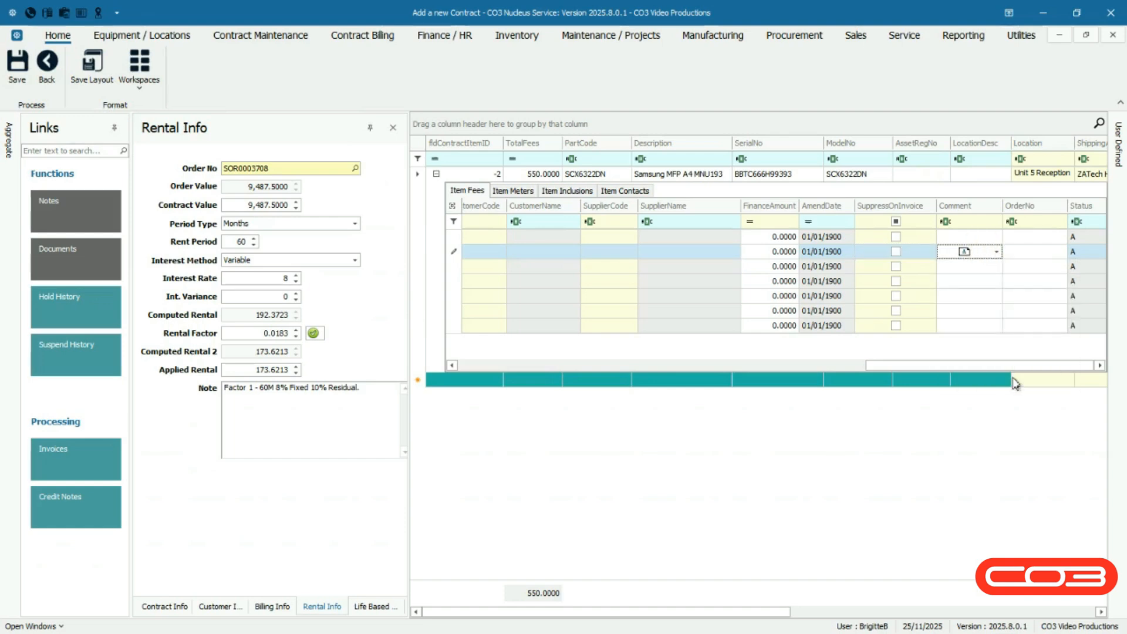
# Enter Order Number as the Monthly Rental fee's order number
pyautogui.click(1040, 256)
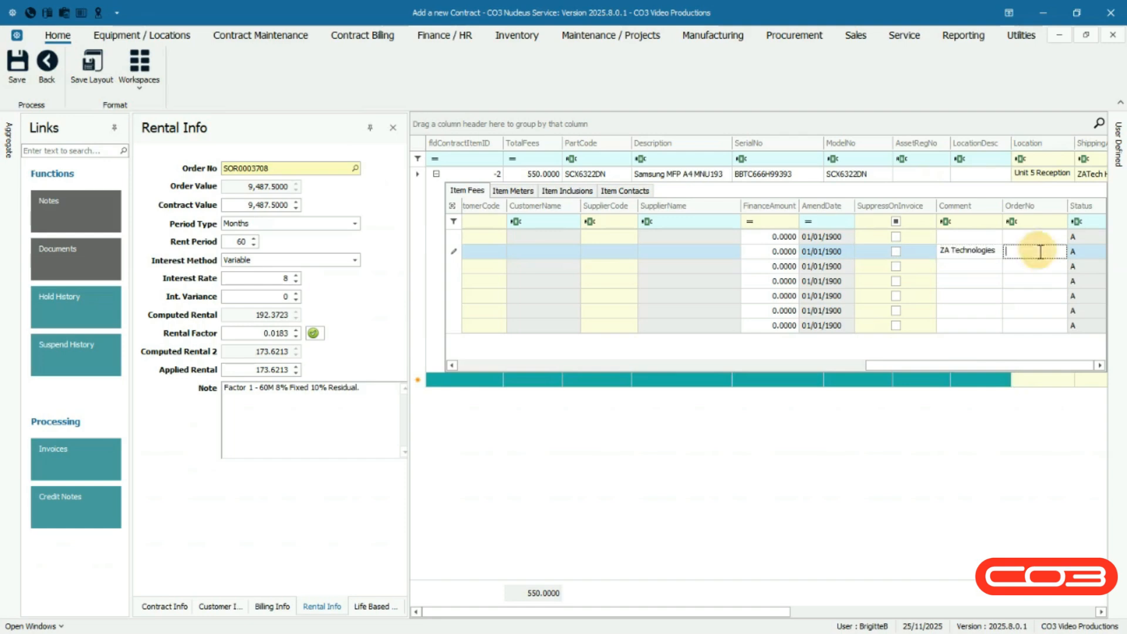
pyautogui.write('Order Number')
# Fill the contract's user-defined variables with Site Rules, 0001 and Yes in the User Defined panel
pyautogui.click(1119, 190)
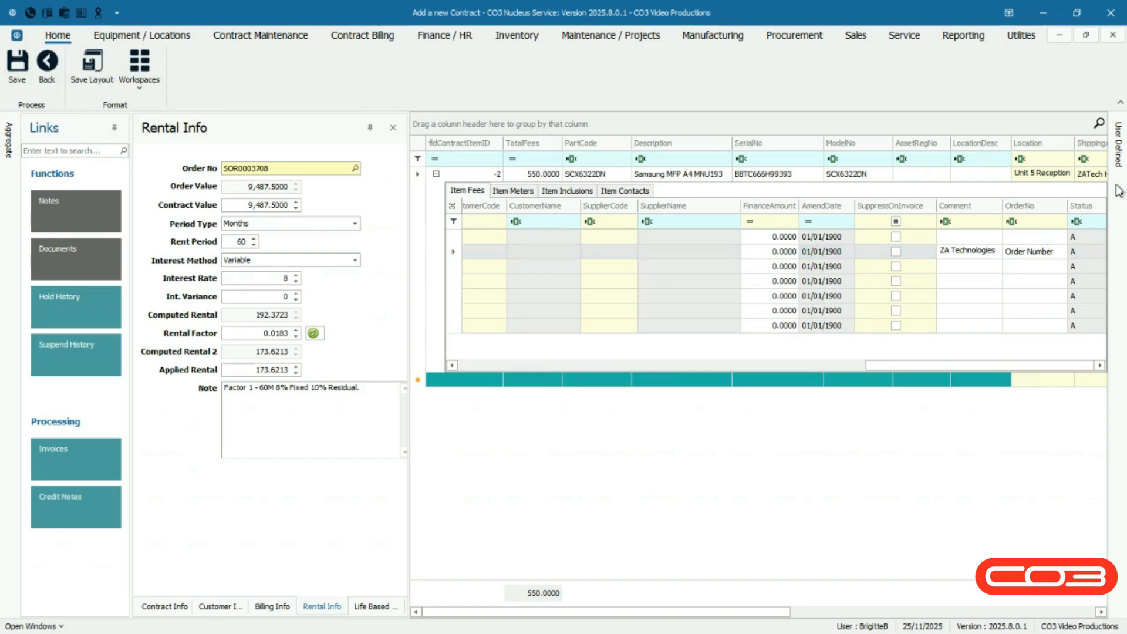
pyautogui.moveTo(1122, 169)
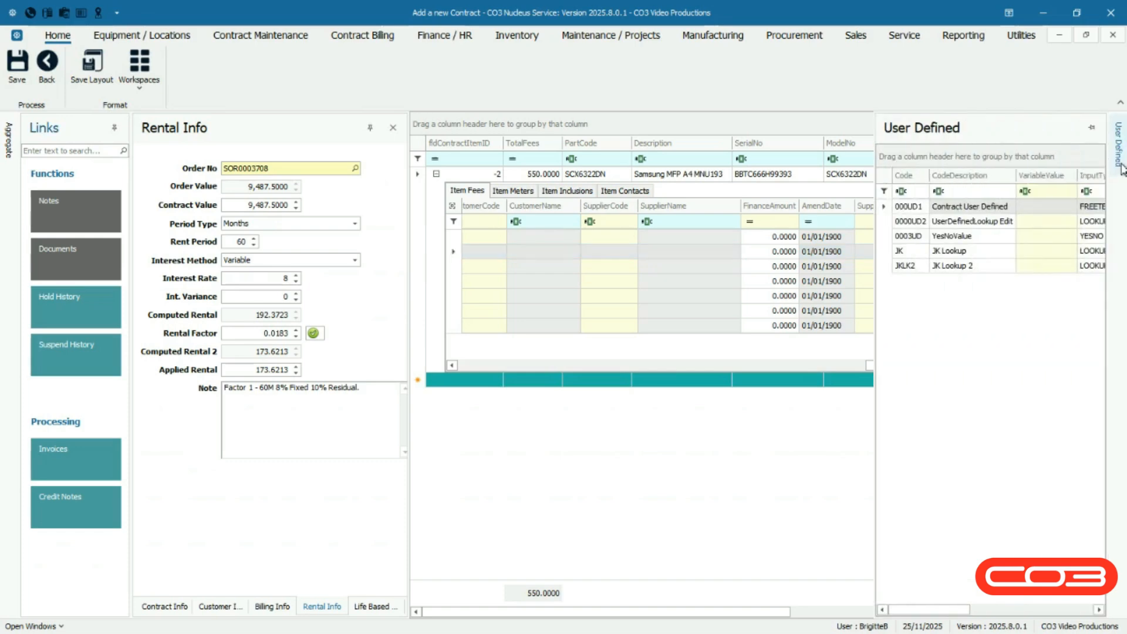
pyautogui.click(1091, 128)
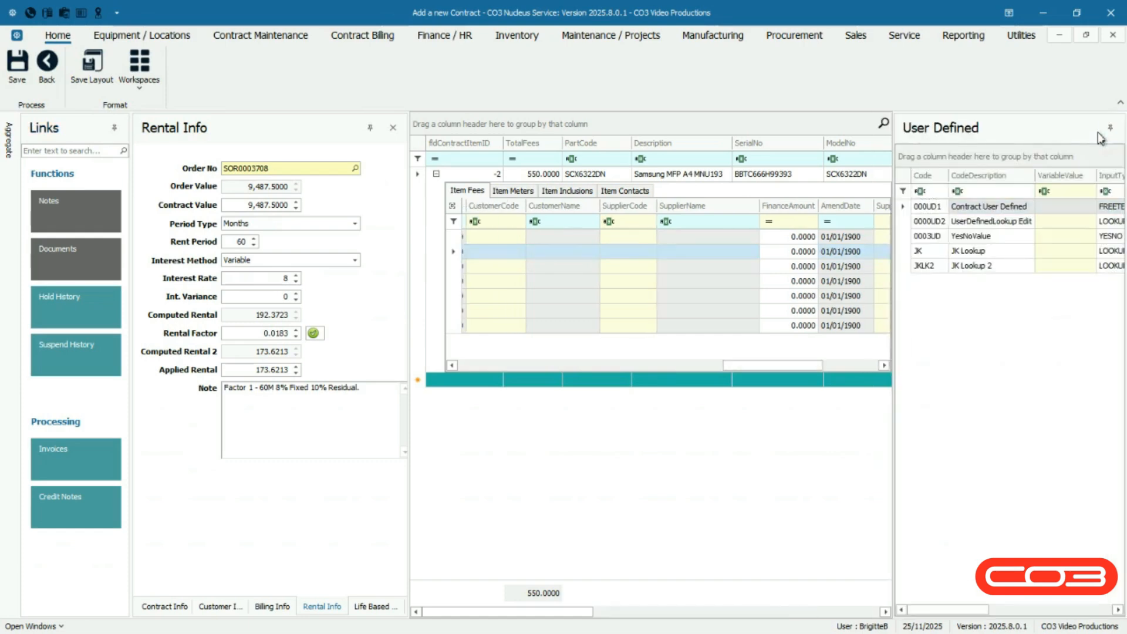
pyautogui.click(983, 141)
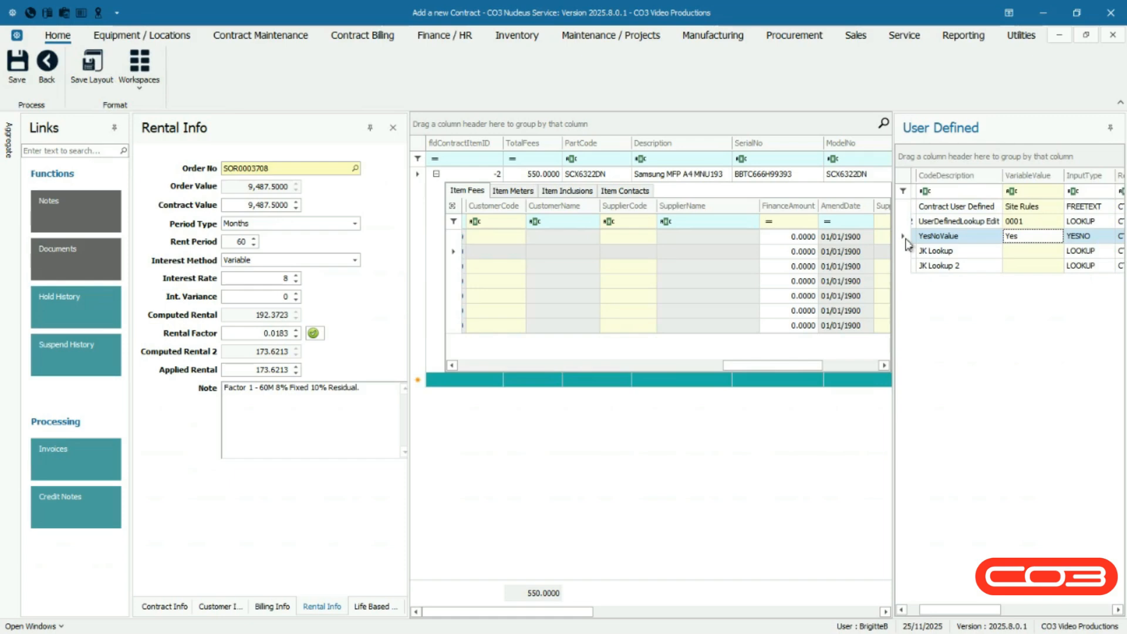
pyautogui.click(1108, 129)
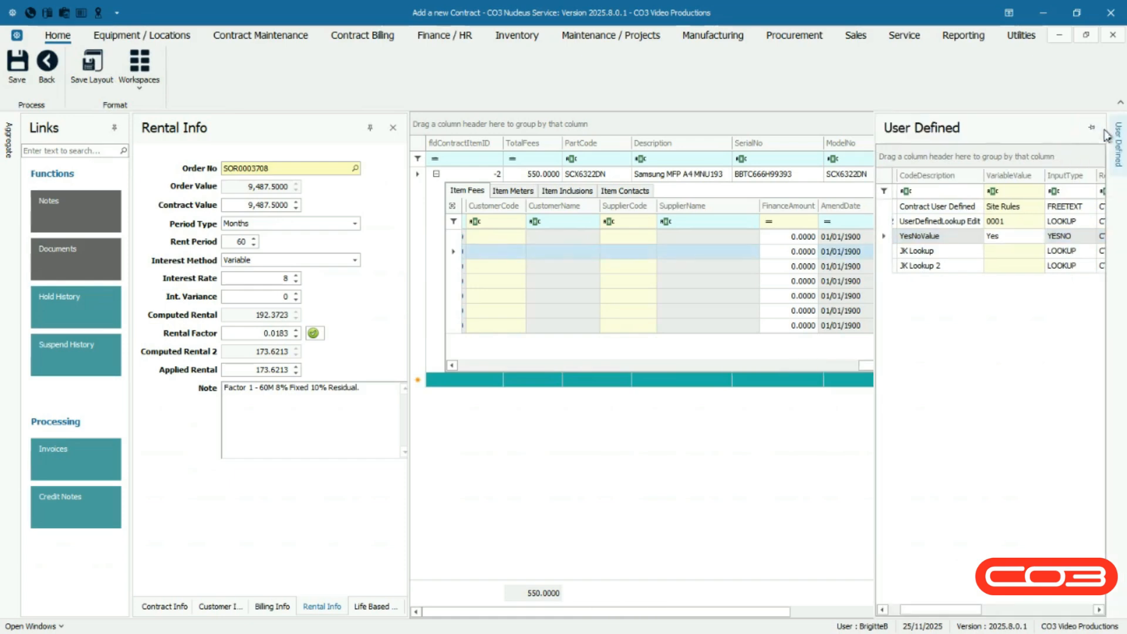
# Select Fair Factory Limited (FF001) as the fee's billing customer
pyautogui.click(567, 591)
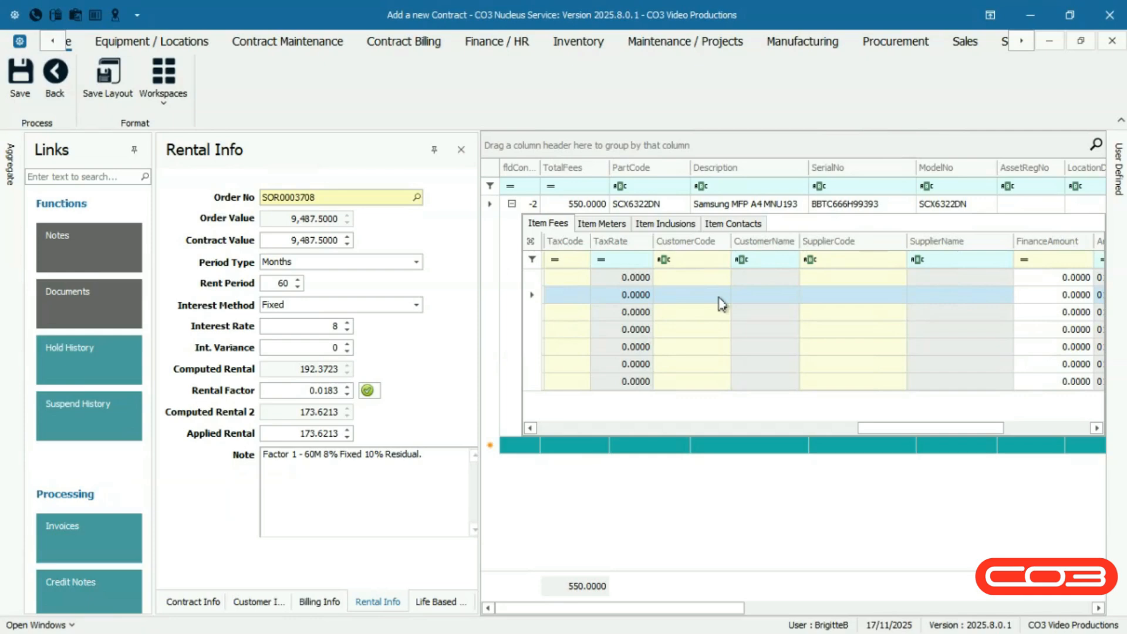
pyautogui.click(720, 298)
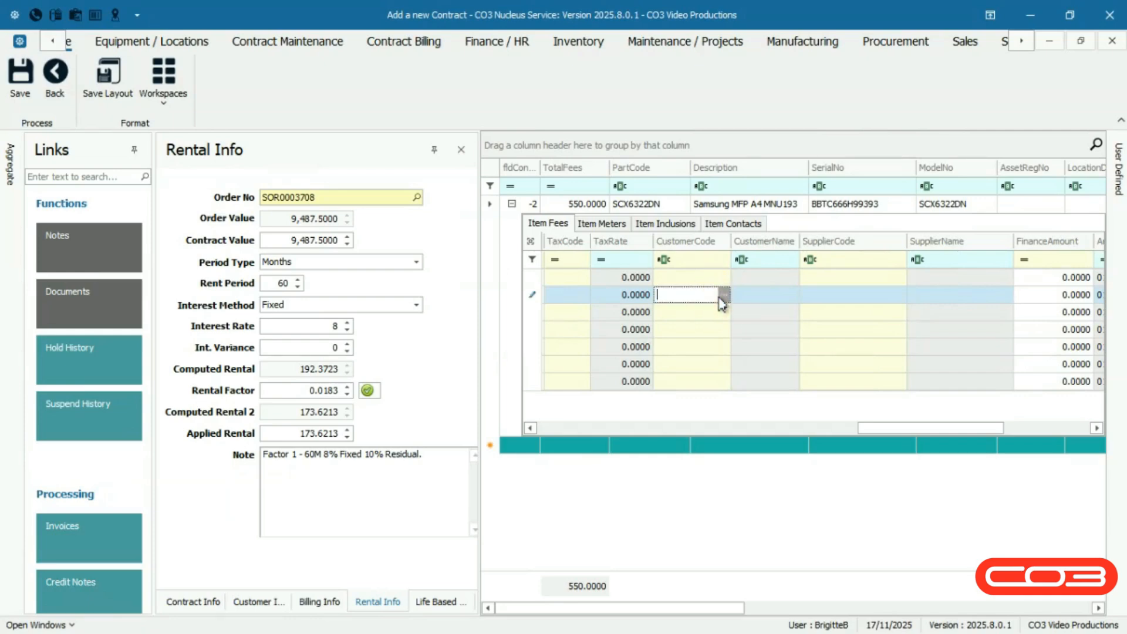
pyautogui.click(724, 294)
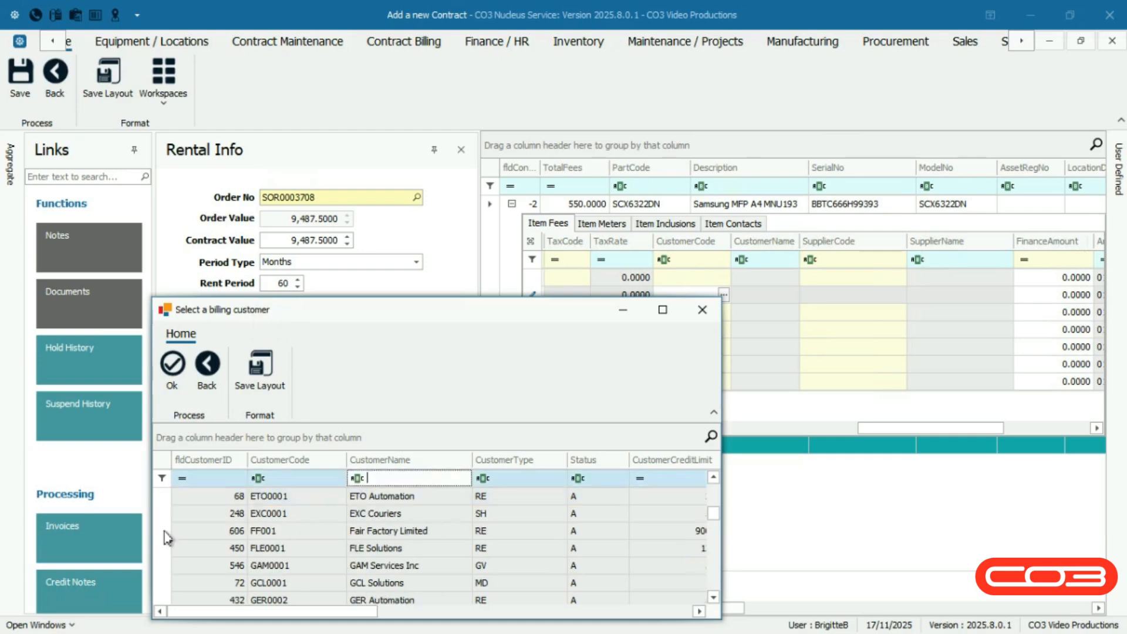
pyautogui.click(165, 530)
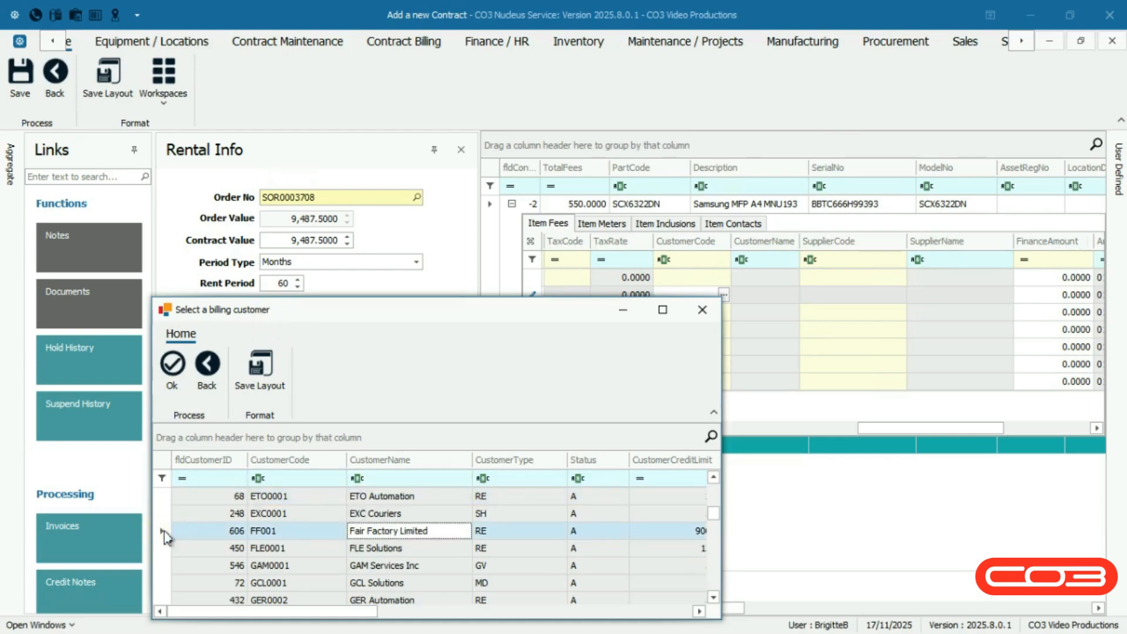
pyautogui.click(171, 401)
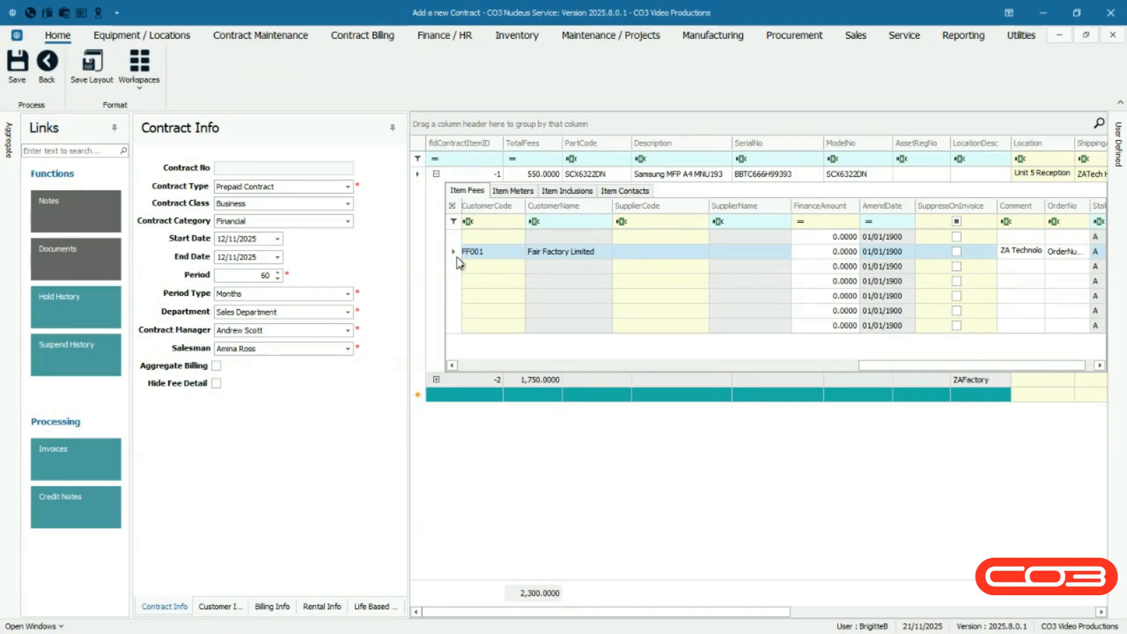
# Set the fee's finance party to SUP Technologies (Pty) Ltd (SUP001) and its finance amount to 15
pyautogui.click(694, 257)
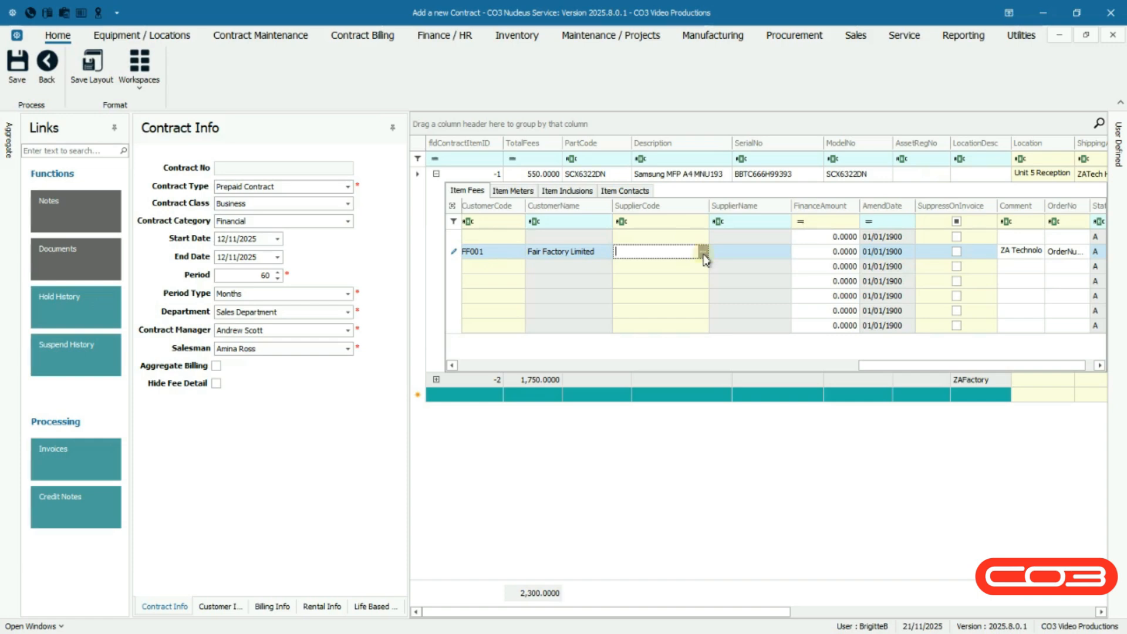
pyautogui.click(704, 256)
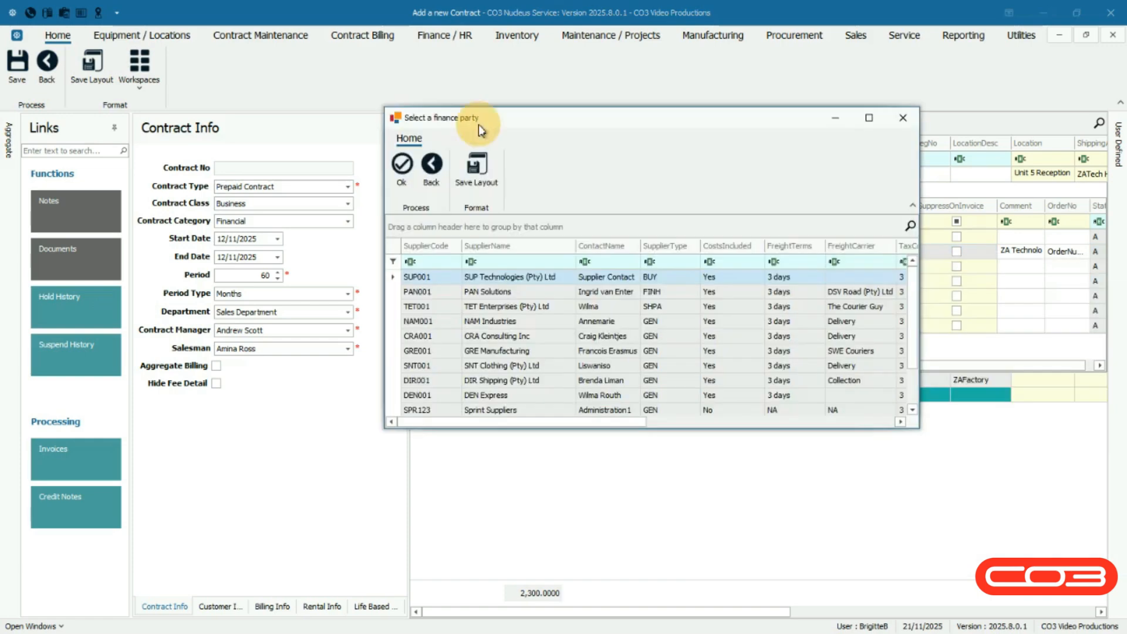
pyautogui.click(392, 281)
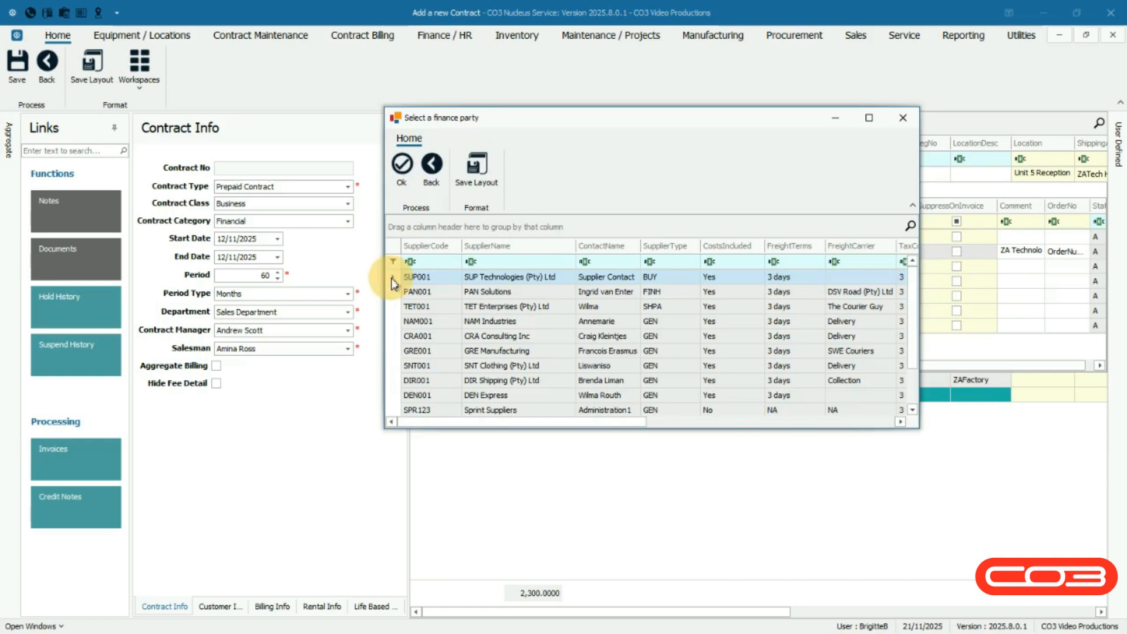
pyautogui.click(399, 193)
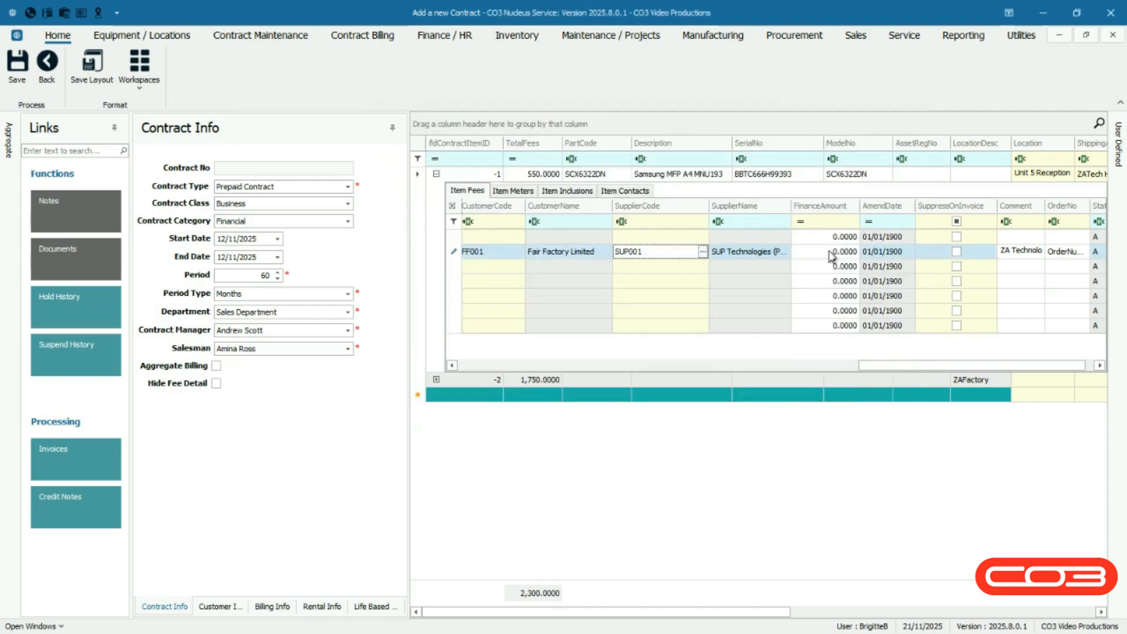
pyautogui.click(830, 253)
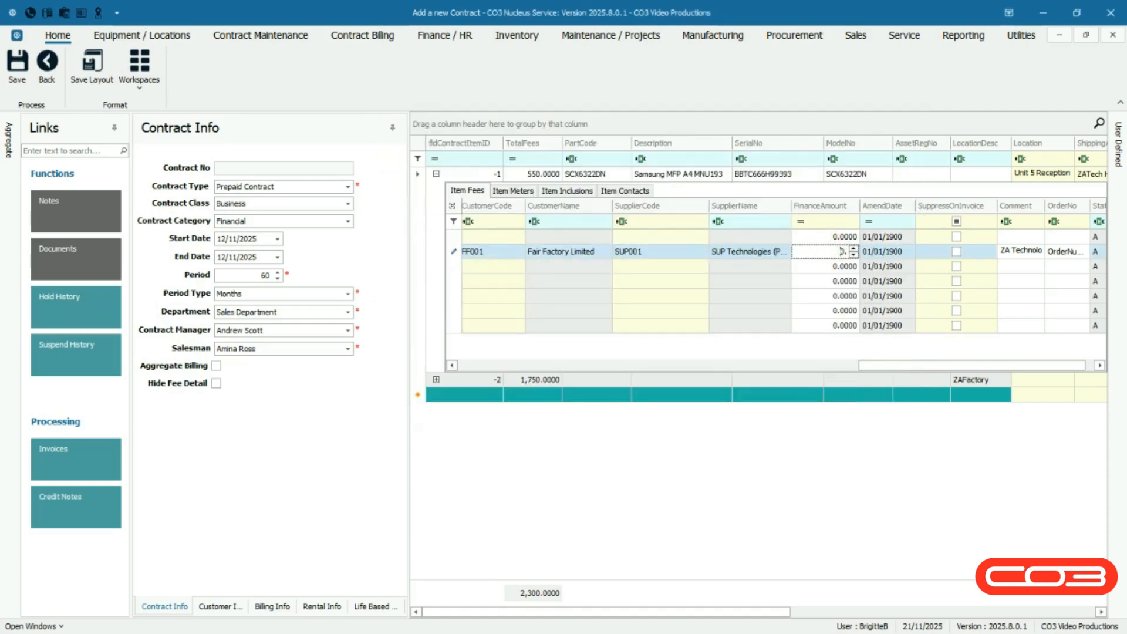
pyautogui.write('150.0000')
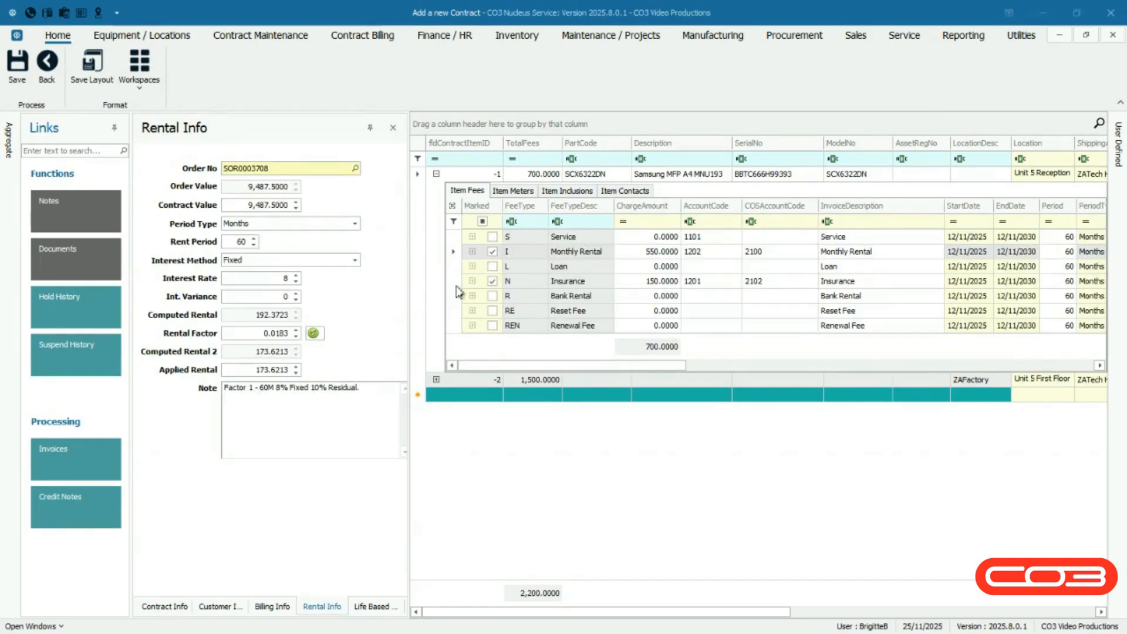
# Add the ADMN Administration craft inclusion to the Samsung MFP item
pyautogui.click(456, 282)
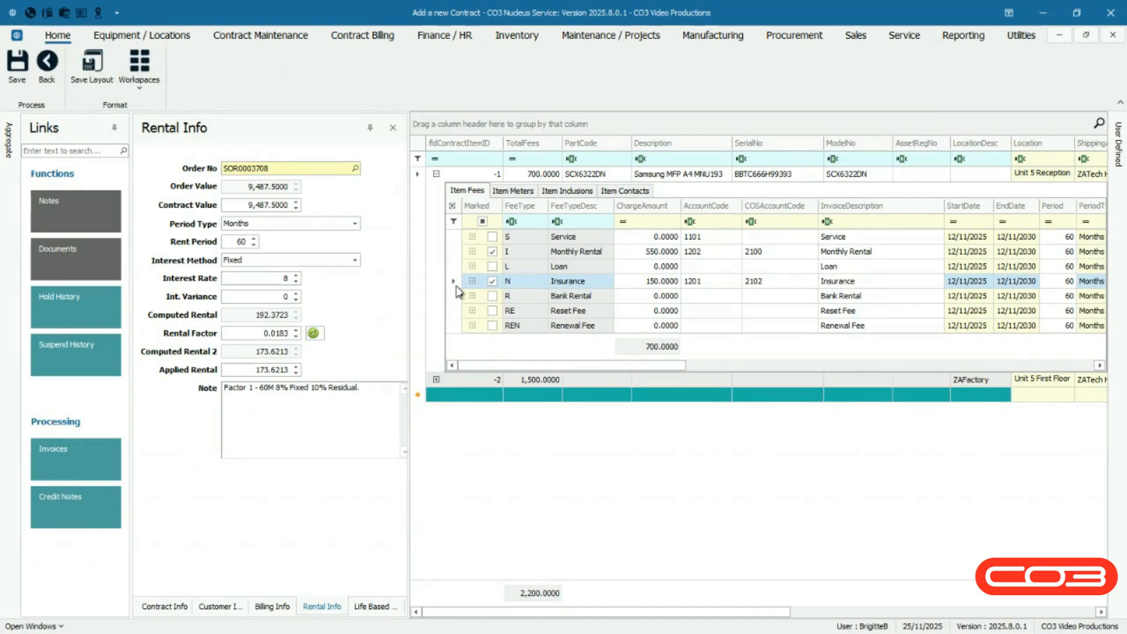
pyautogui.click(567, 190)
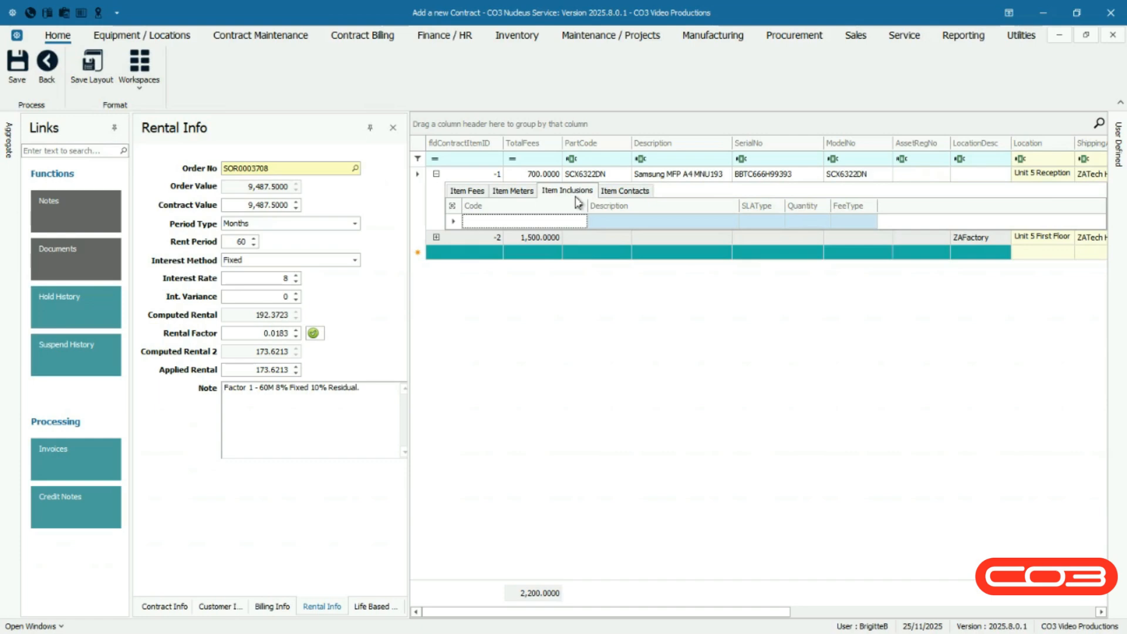
pyautogui.rightClick(485, 224)
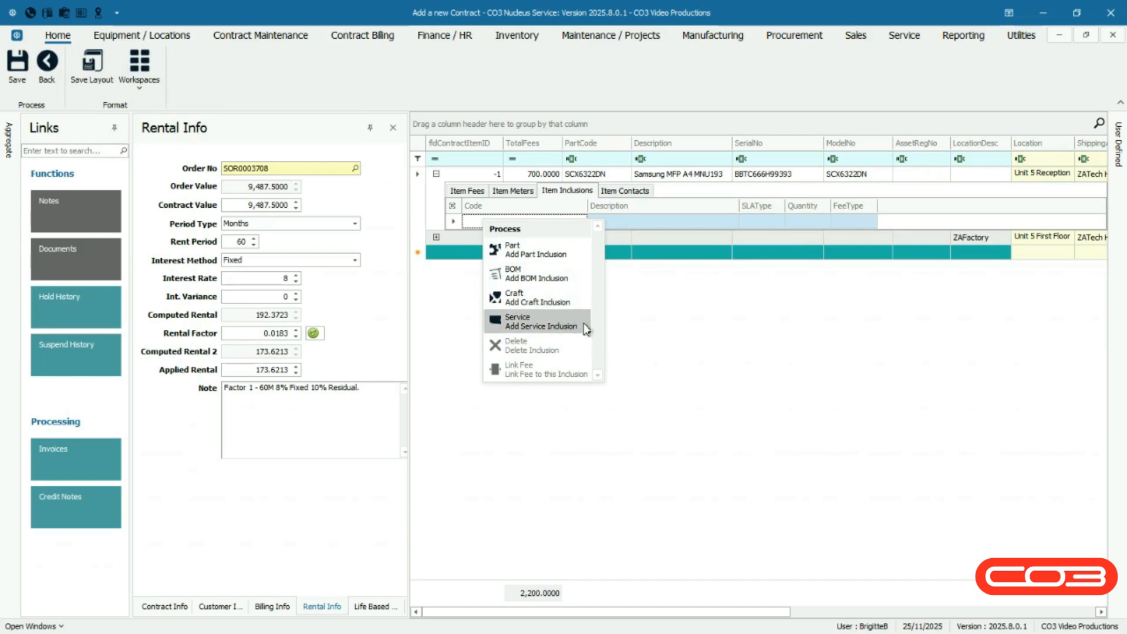
pyautogui.click(579, 304)
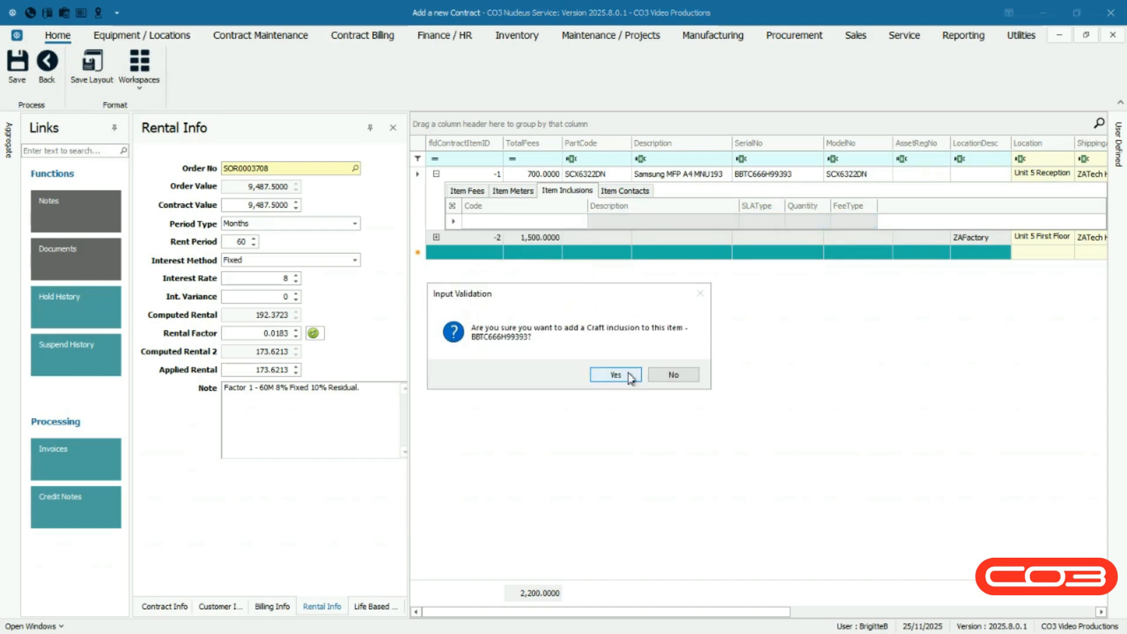
pyautogui.click(615, 375)
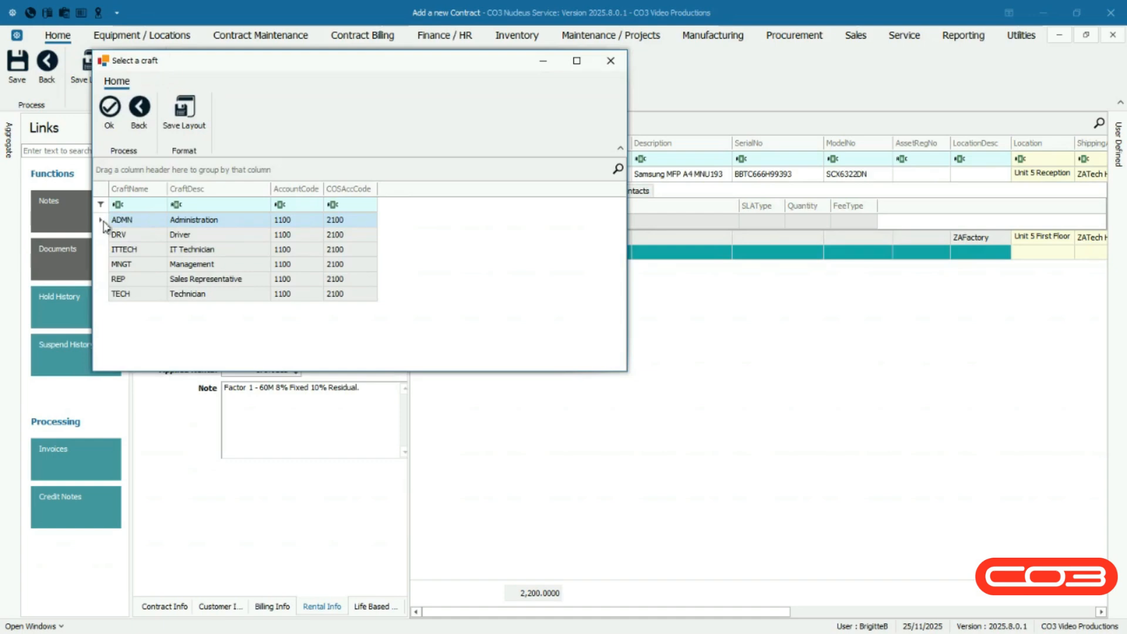
pyautogui.click(106, 130)
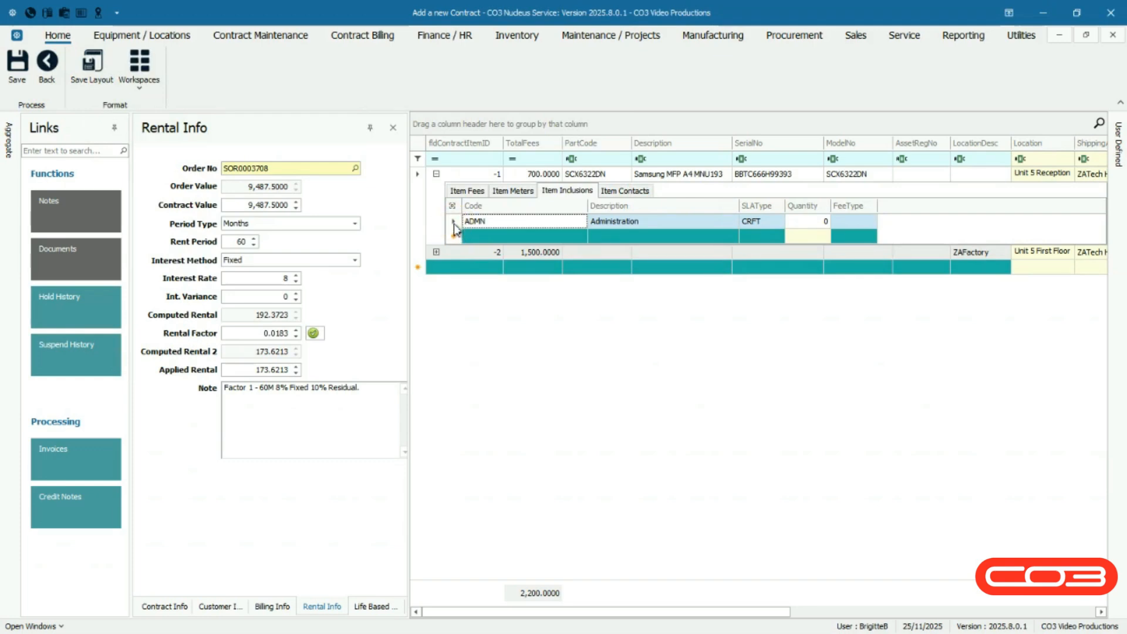
# Set the Administration inclusion's quantity to 60 and link it to the Monthly Rental fee
pyautogui.click(816, 221)
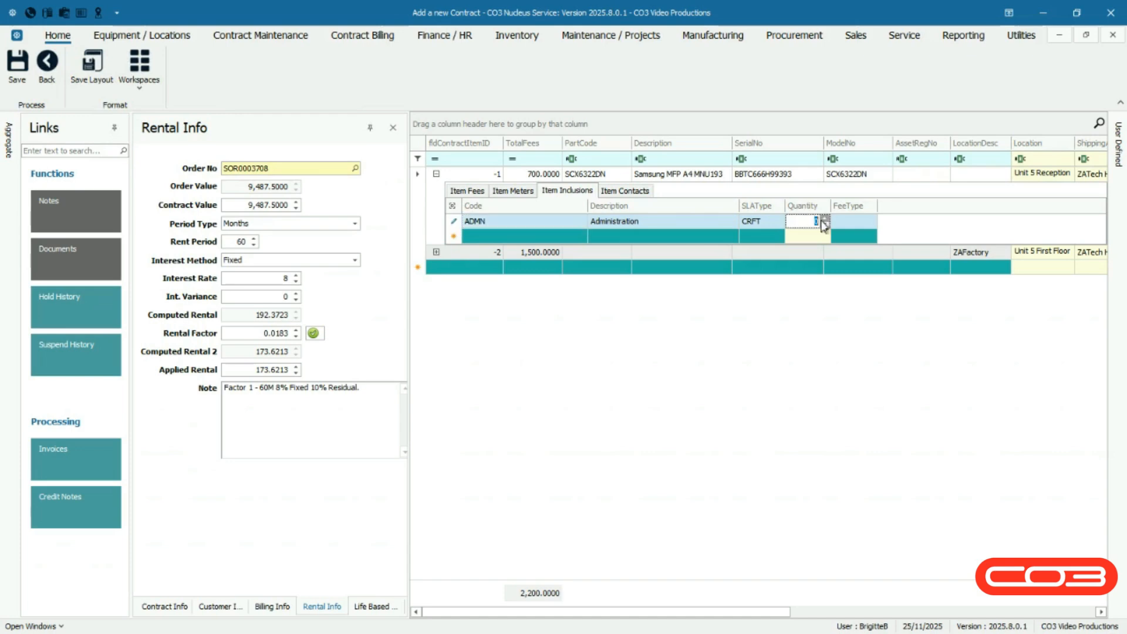
pyautogui.click(823, 219)
pyautogui.click(845, 223)
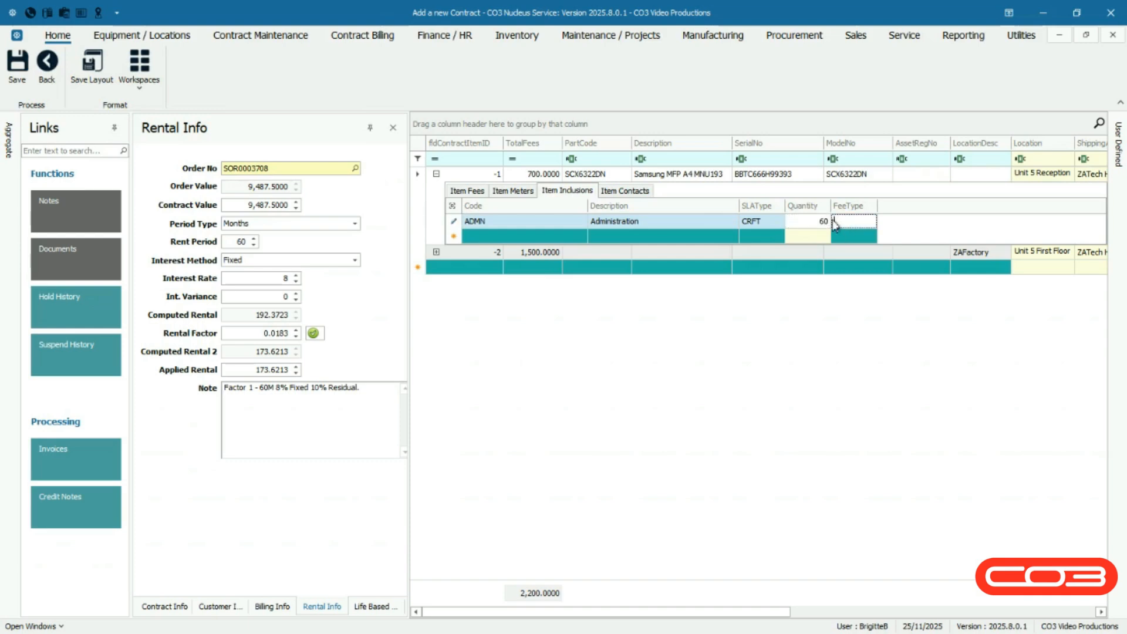
pyautogui.rightClick(834, 224)
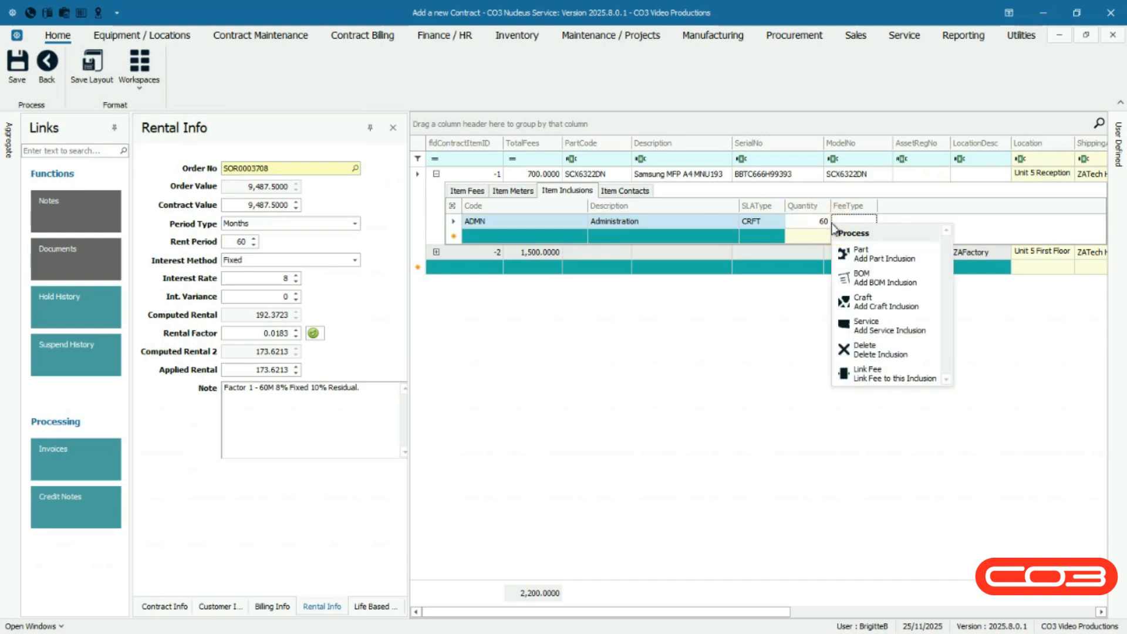
pyautogui.click(911, 370)
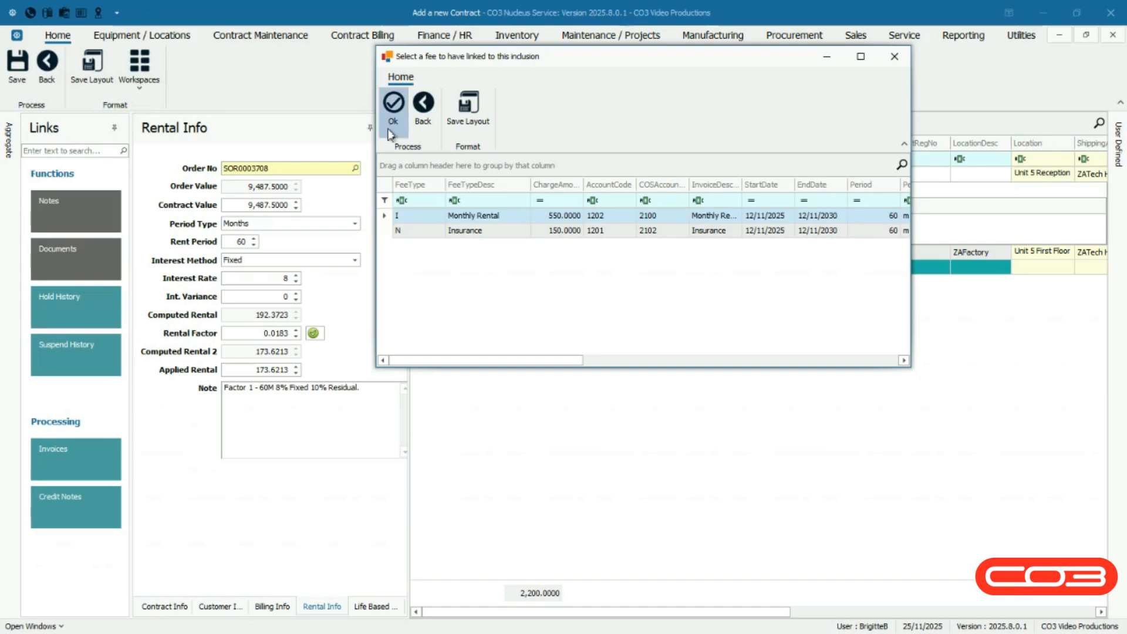
pyautogui.click(391, 130)
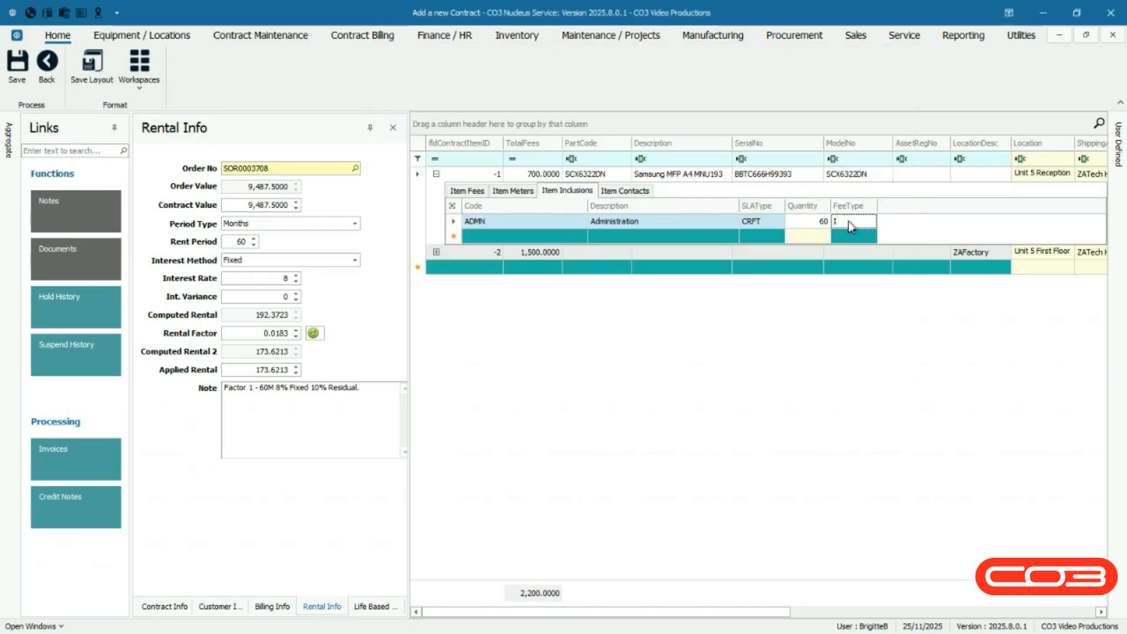
pyautogui.click(847, 221)
# Expand the Monthly Rental fee to examine its linked fee inclusions
pyautogui.click(451, 192)
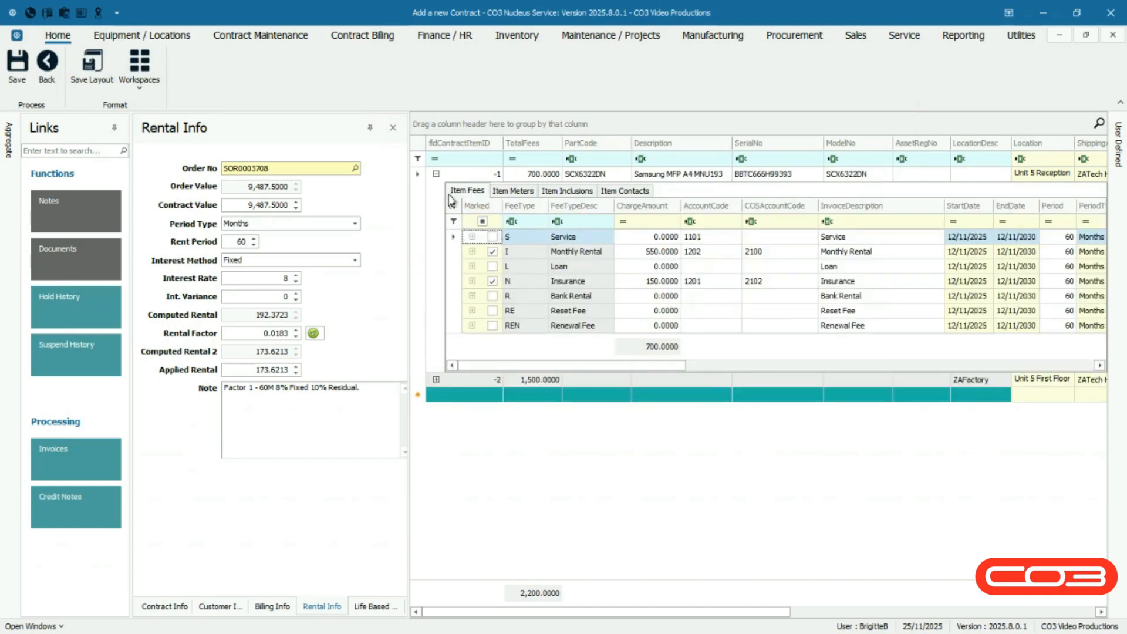
pyautogui.click(473, 252)
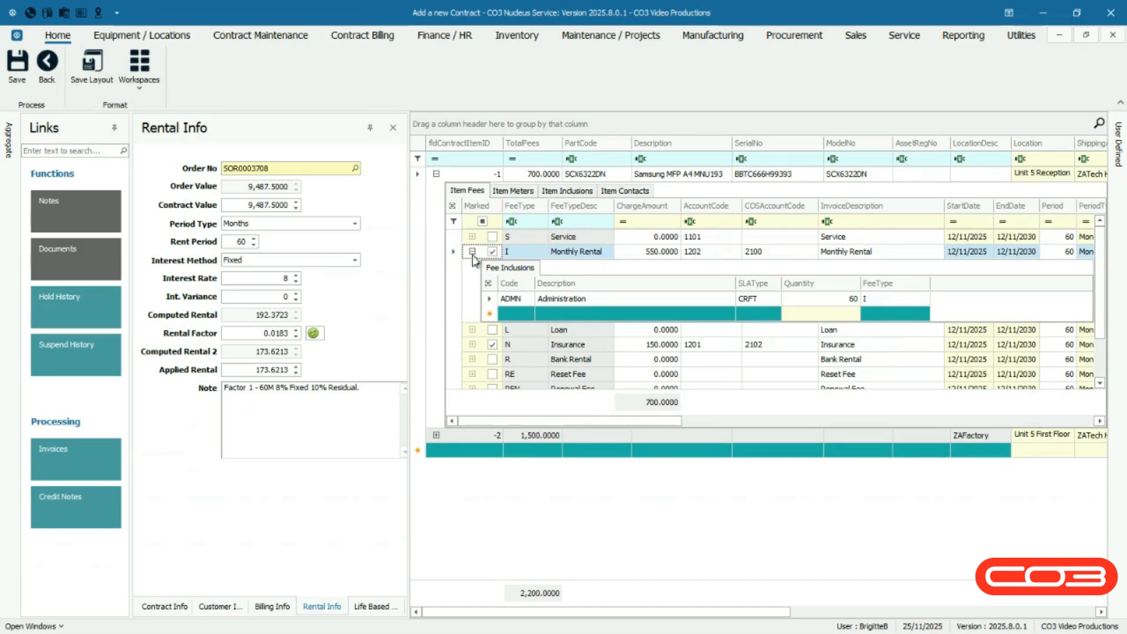
pyautogui.click(489, 301)
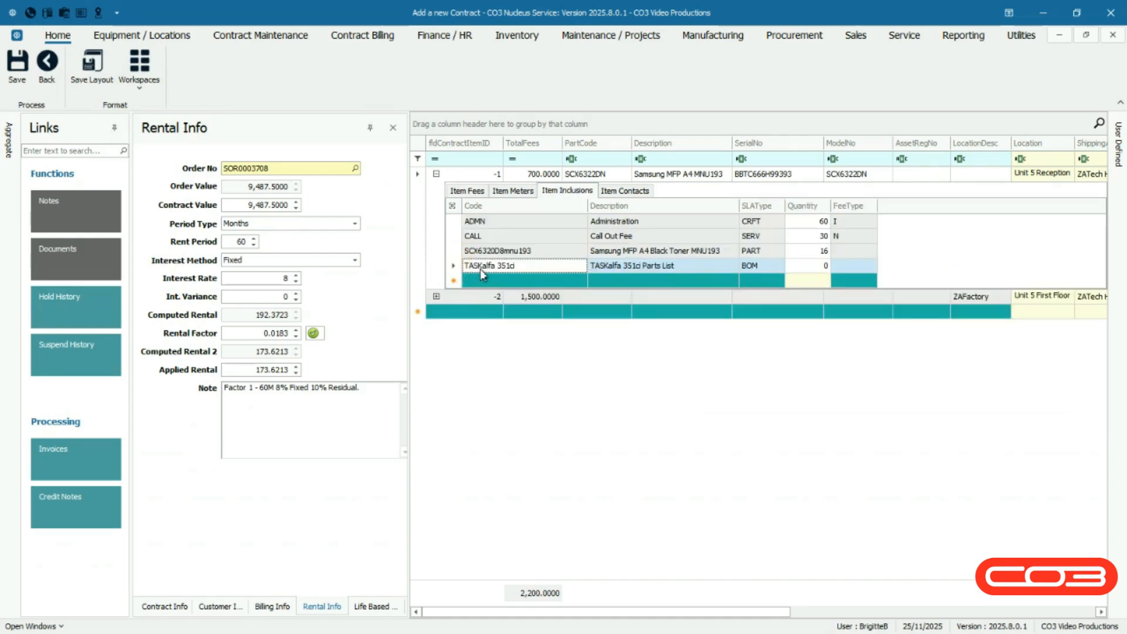
# Delete the TASKalfa 351ci Parts List inclusion from the item
pyautogui.rightClick(480, 269)
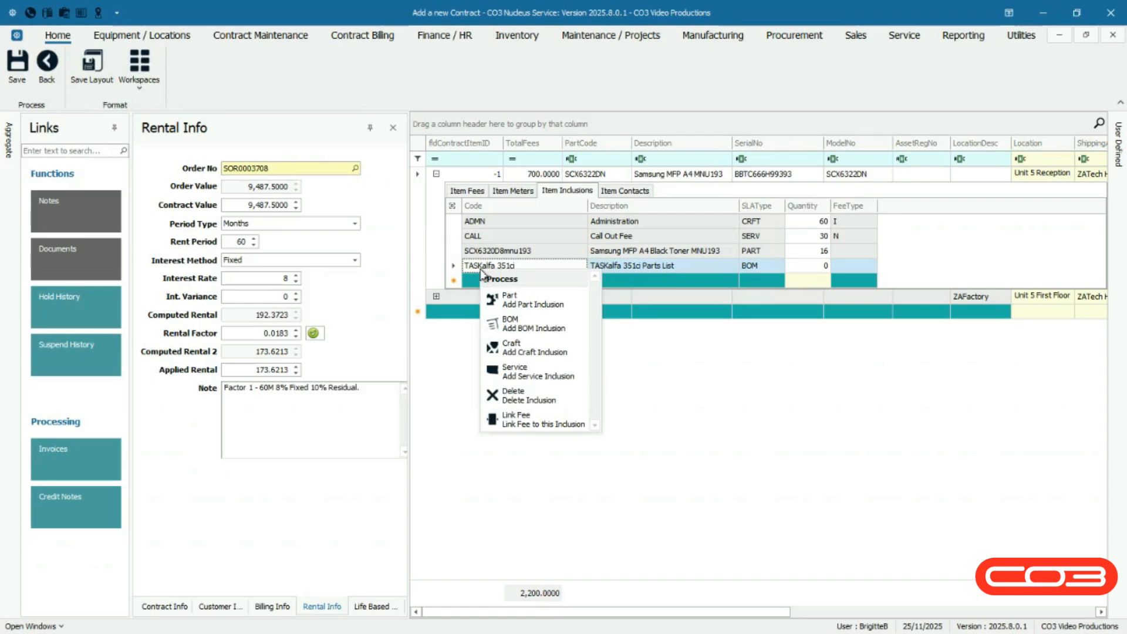
pyautogui.click(571, 396)
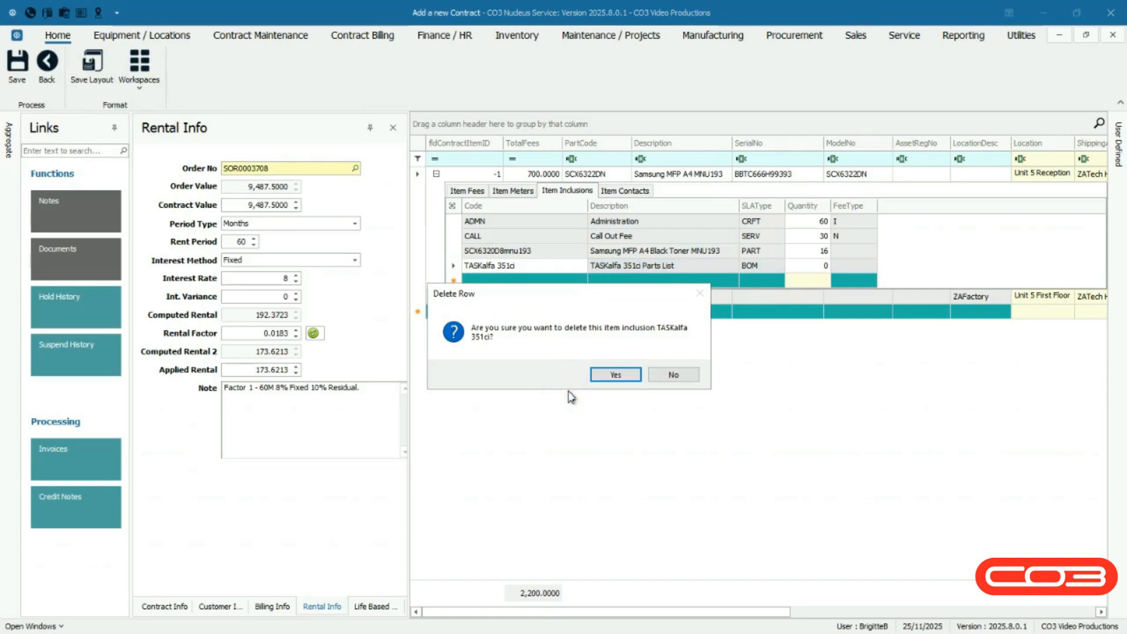
pyautogui.click(615, 375)
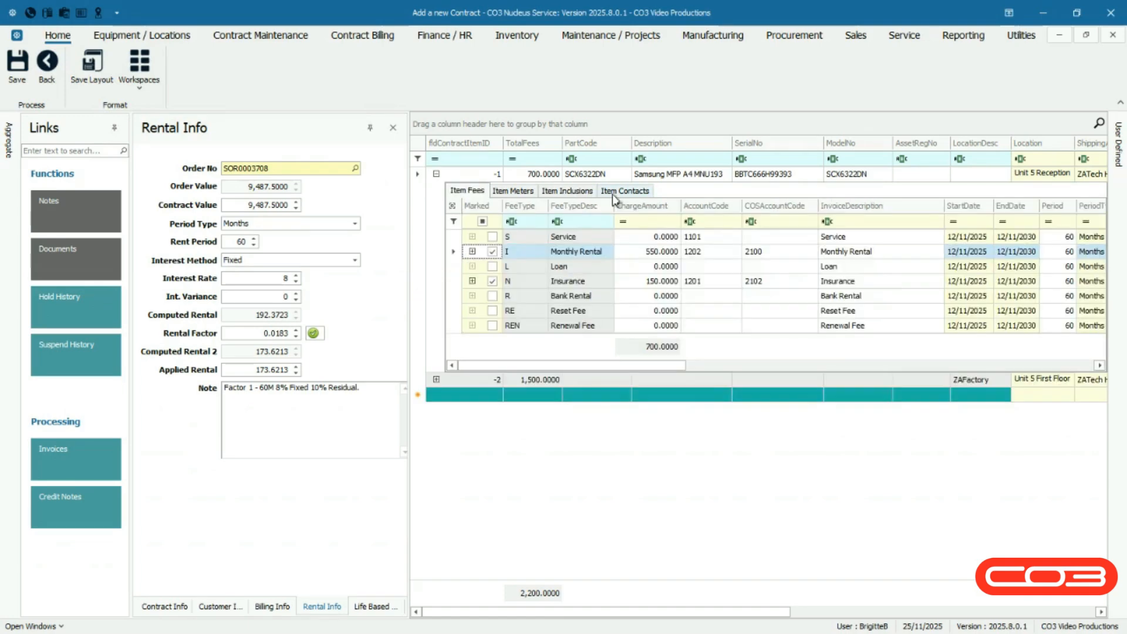
# Add the primary Accounts Contact from the customer's contact list to the Samsung MFP item's contacts
pyautogui.click(612, 194)
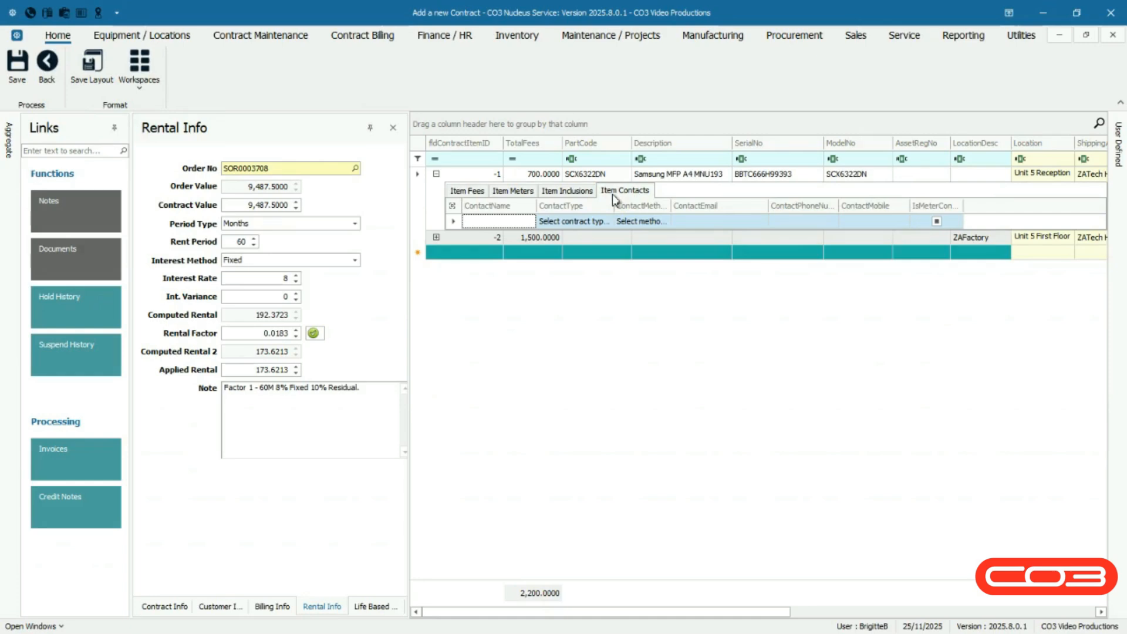
pyautogui.rightClick(475, 226)
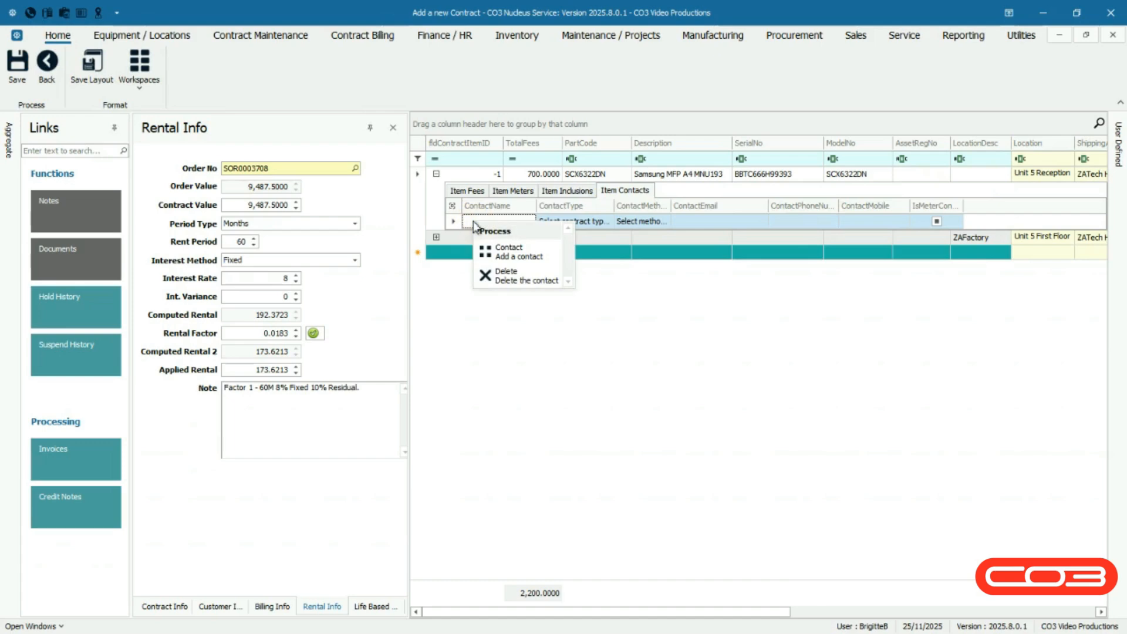
pyautogui.click(554, 255)
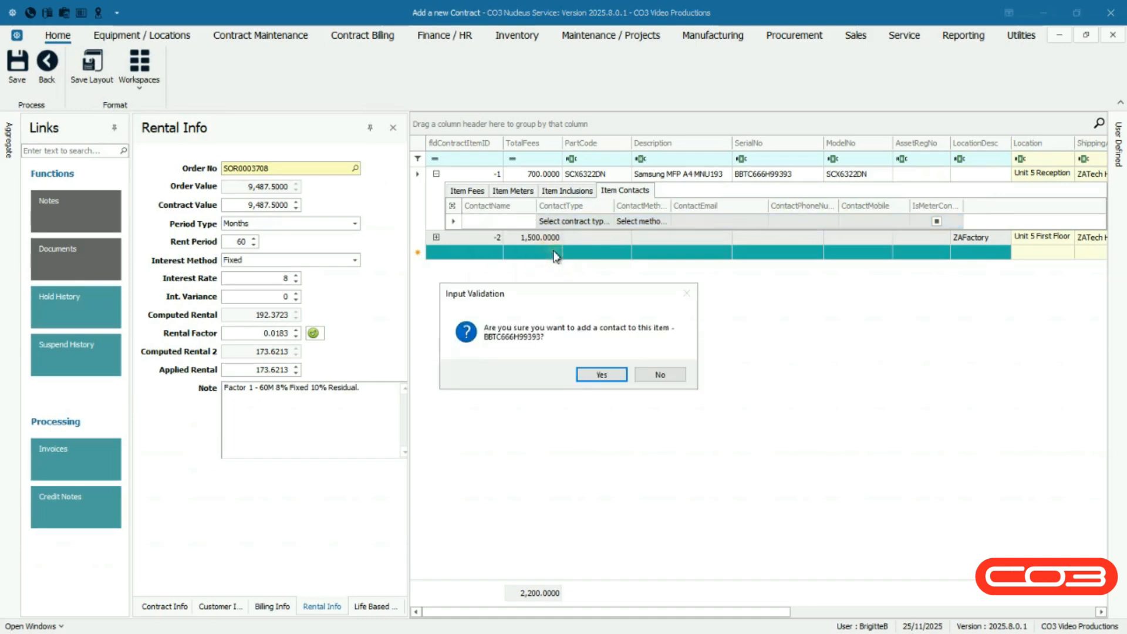
pyautogui.click(586, 375)
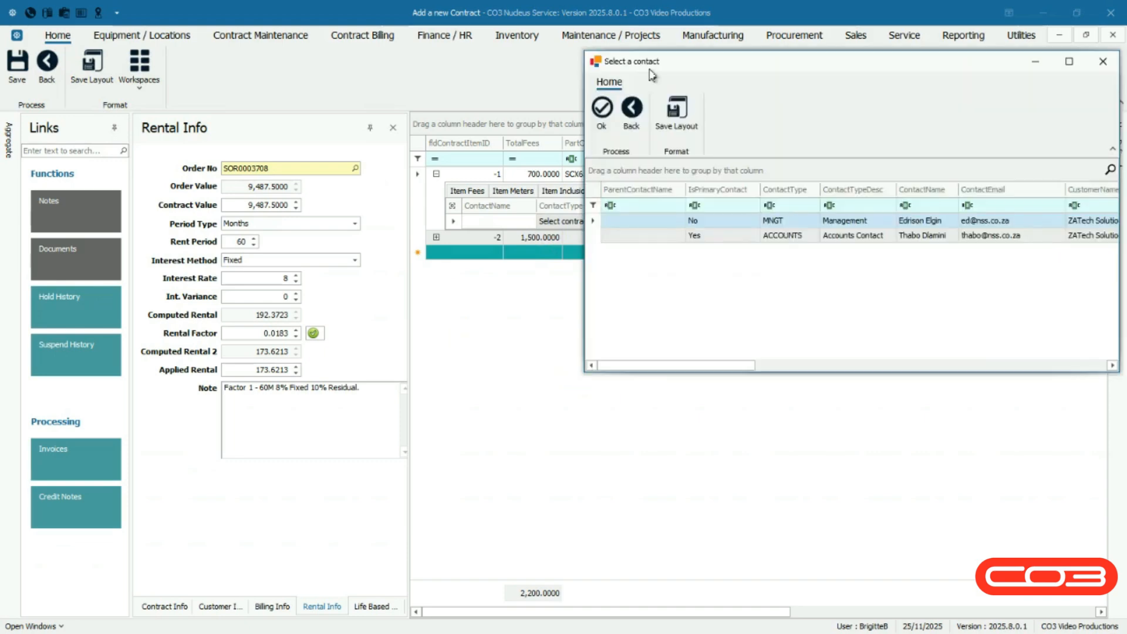
pyautogui.click(592, 234)
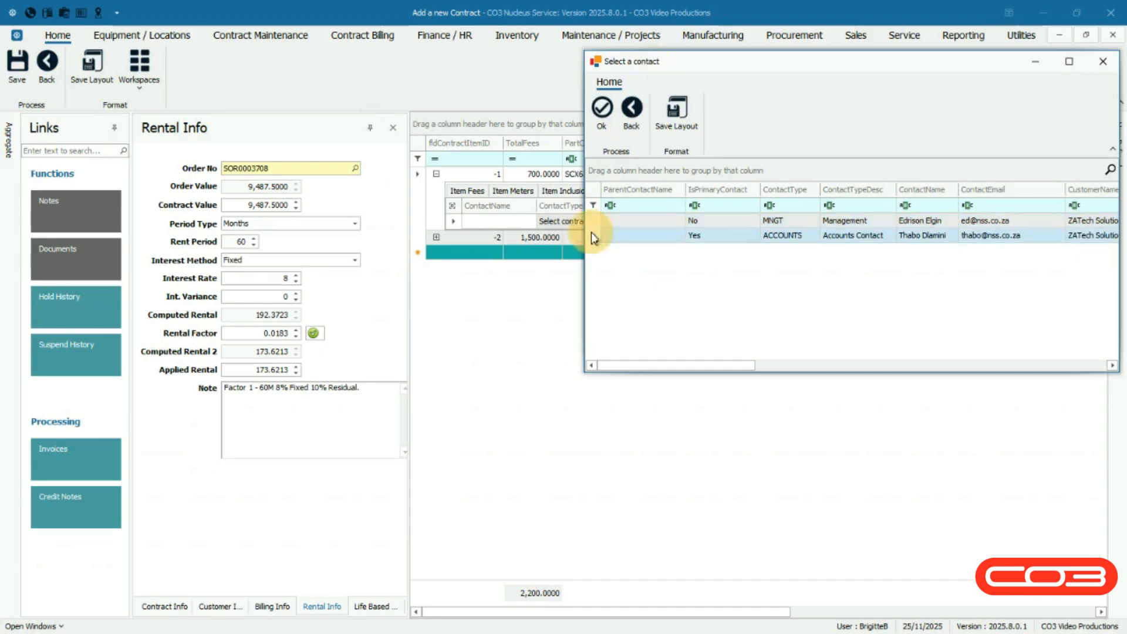
pyautogui.click(598, 123)
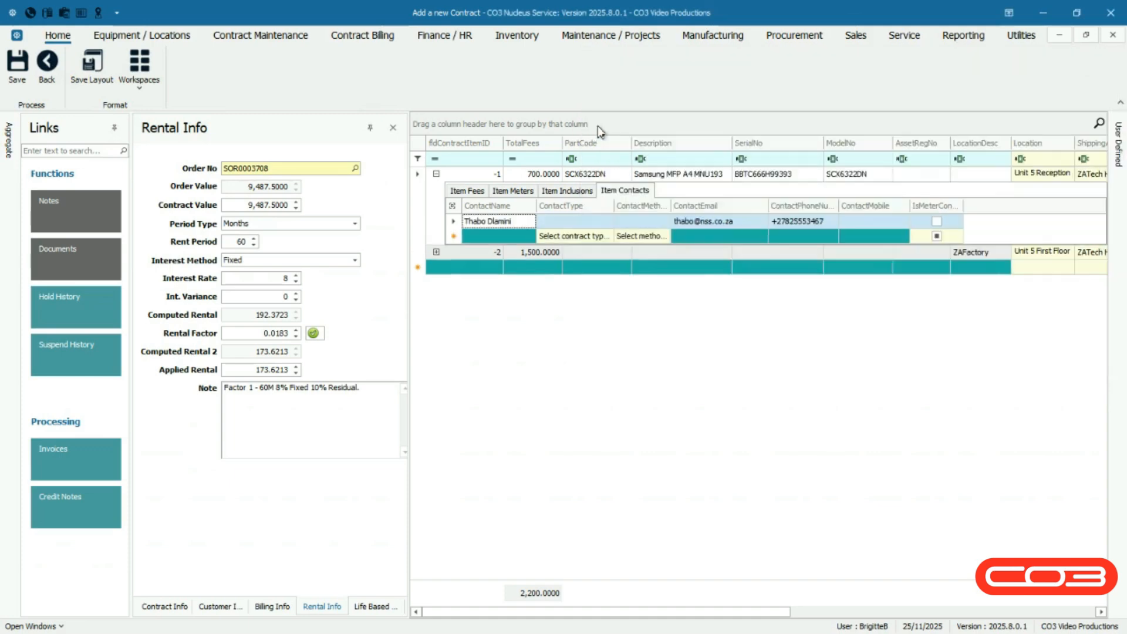
# Set the new contact's type to Manager Contact, its method to Telephone, and mark it as the meter contact
pyautogui.click(605, 220)
pyautogui.click(668, 228)
pyautogui.click(667, 226)
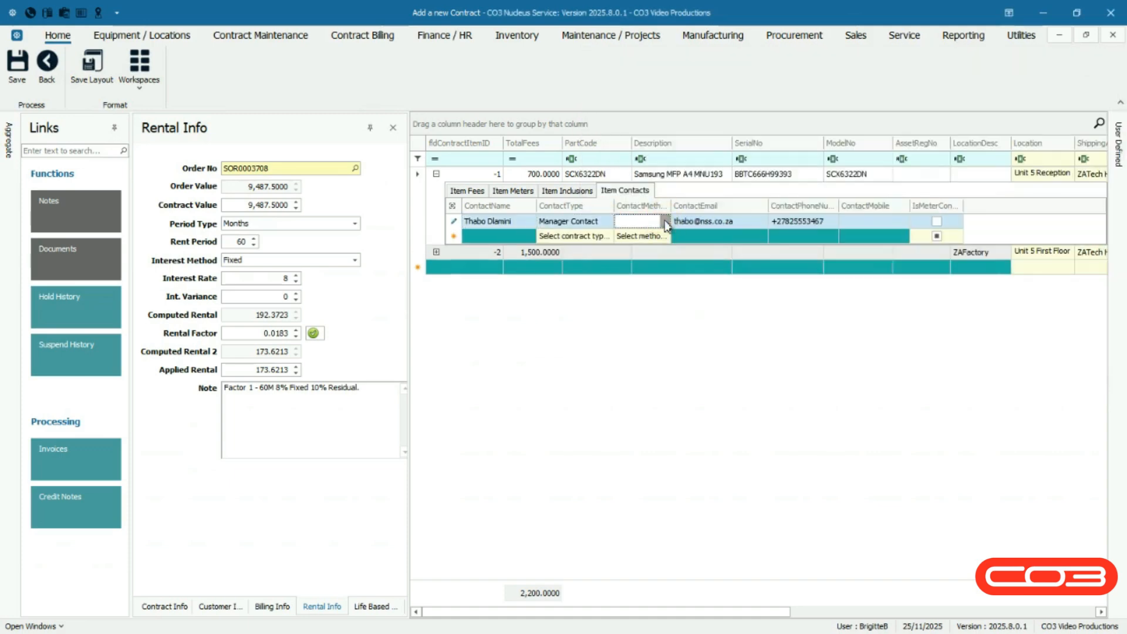
pyautogui.click(665, 222)
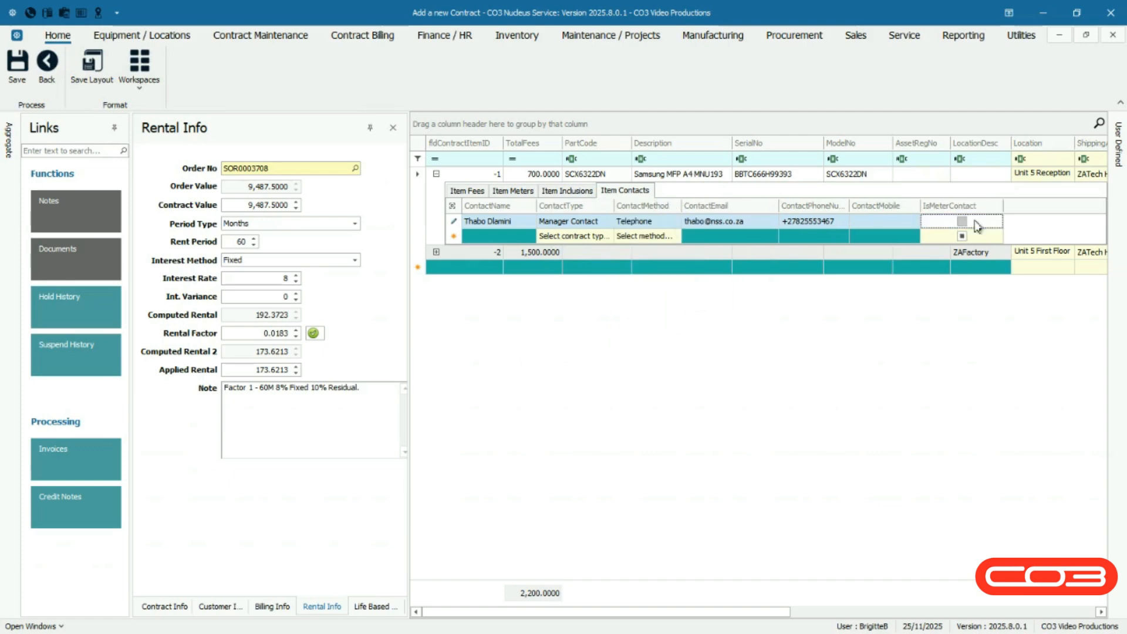
pyautogui.click(962, 221)
# Delete the Standard Contact User contact from the Samsung MFP item
pyautogui.click(453, 236)
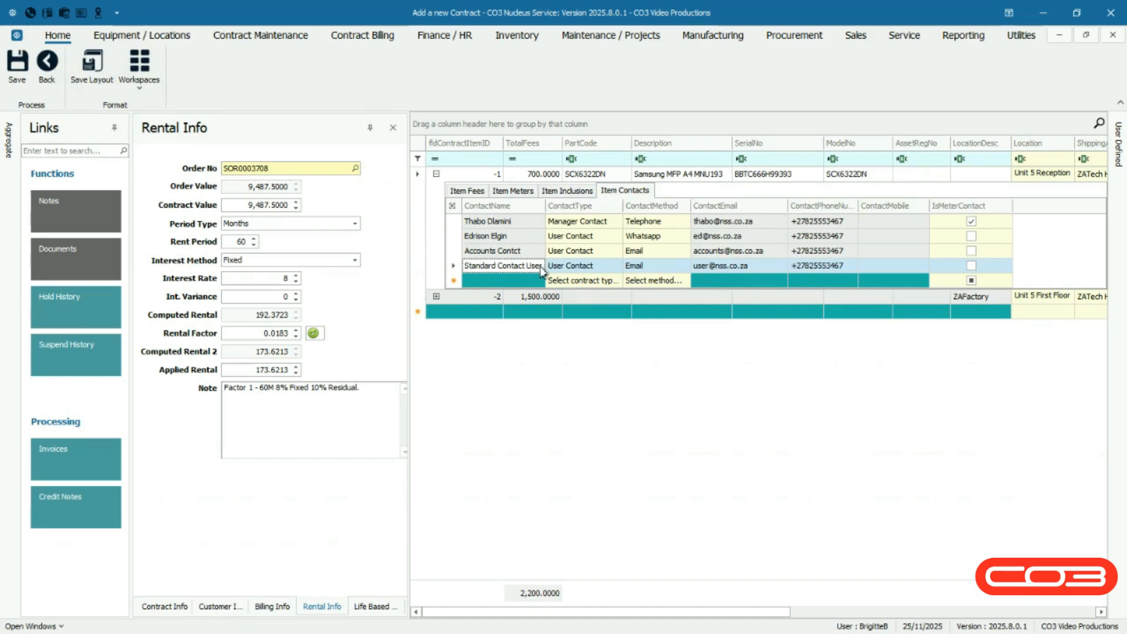
pyautogui.rightClick(542, 271)
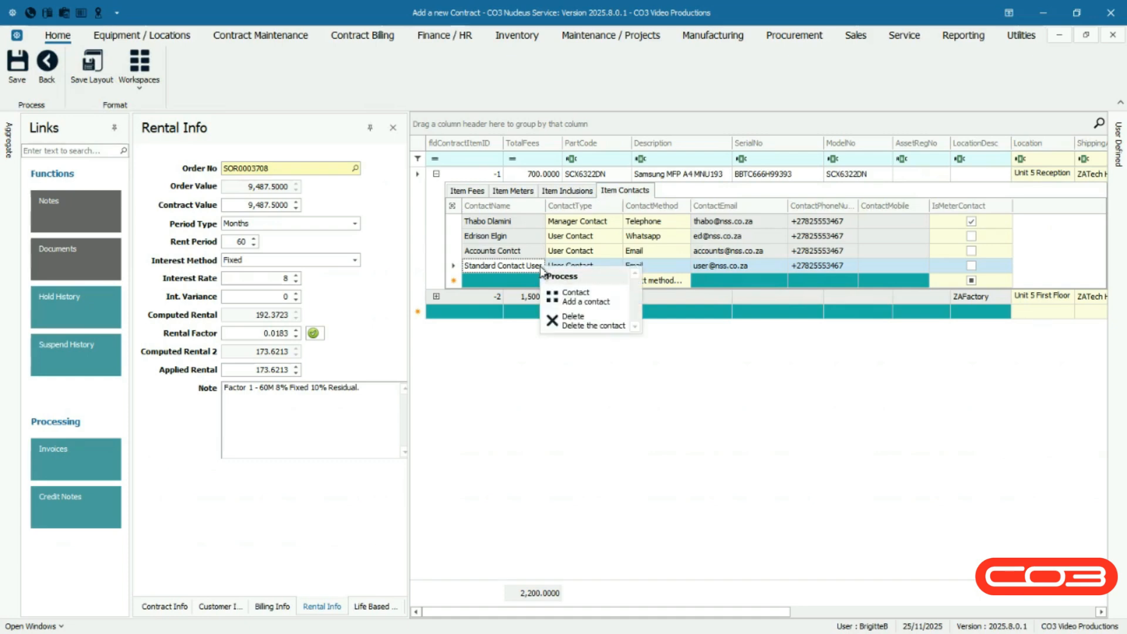
pyautogui.click(597, 318)
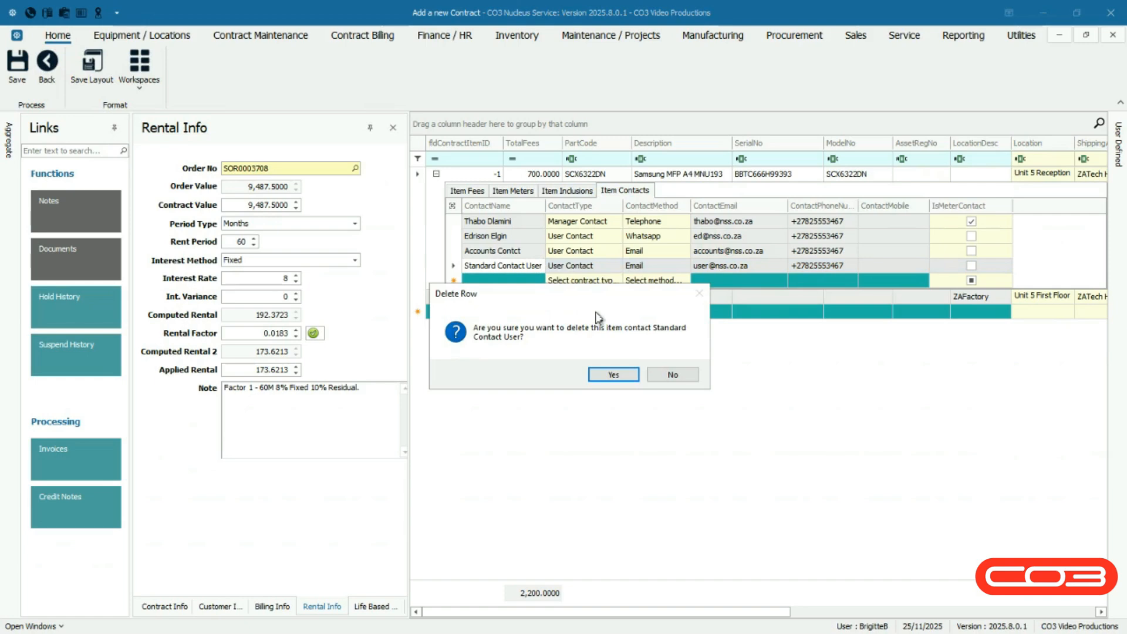
pyautogui.click(597, 375)
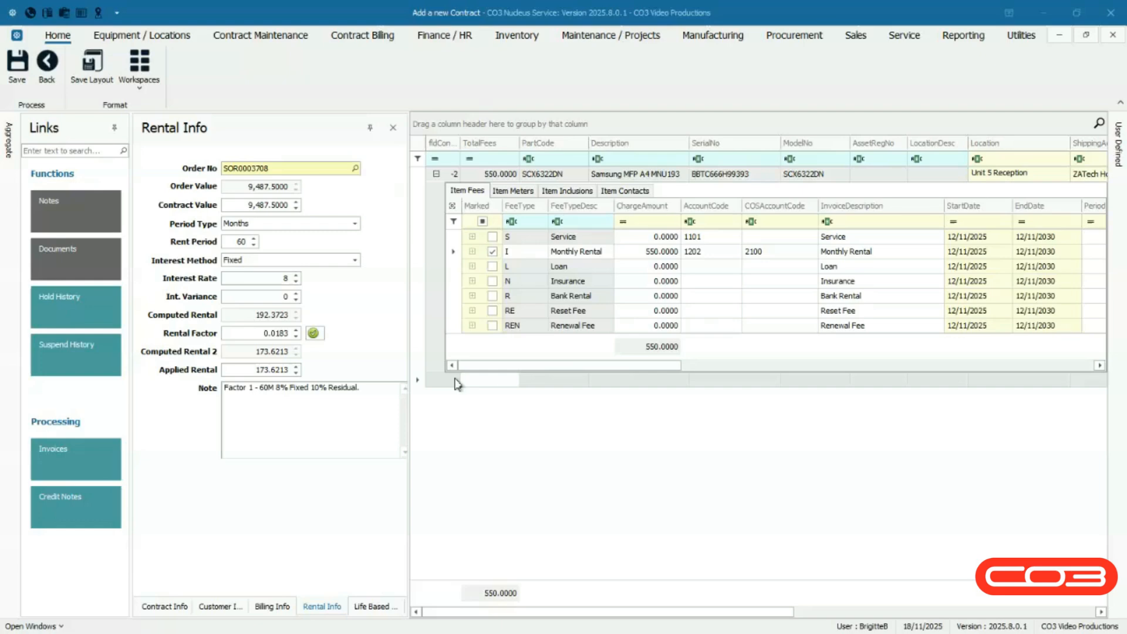
# Add a new location item to the contract for the ZAFactory location
pyautogui.rightClick(458, 383)
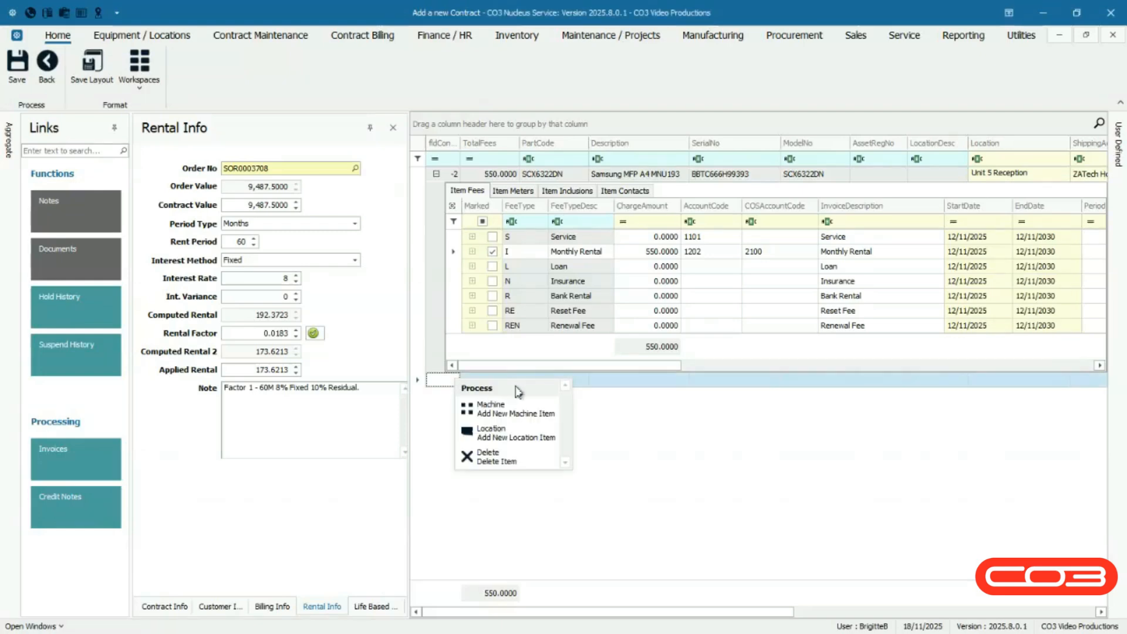
pyautogui.click(539, 433)
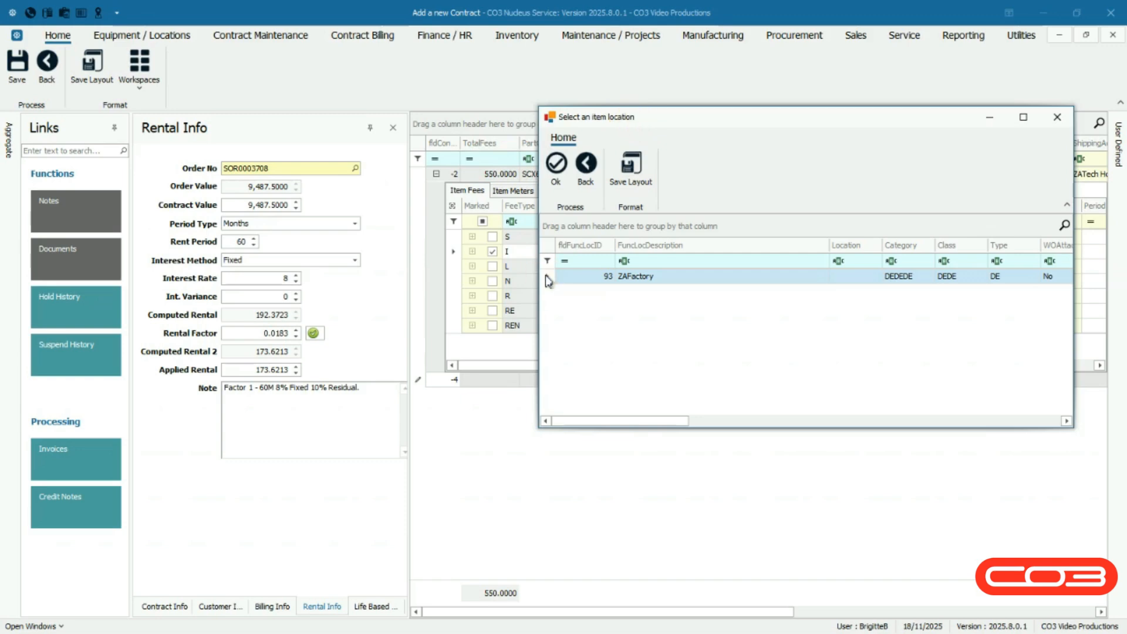
pyautogui.click(555, 170)
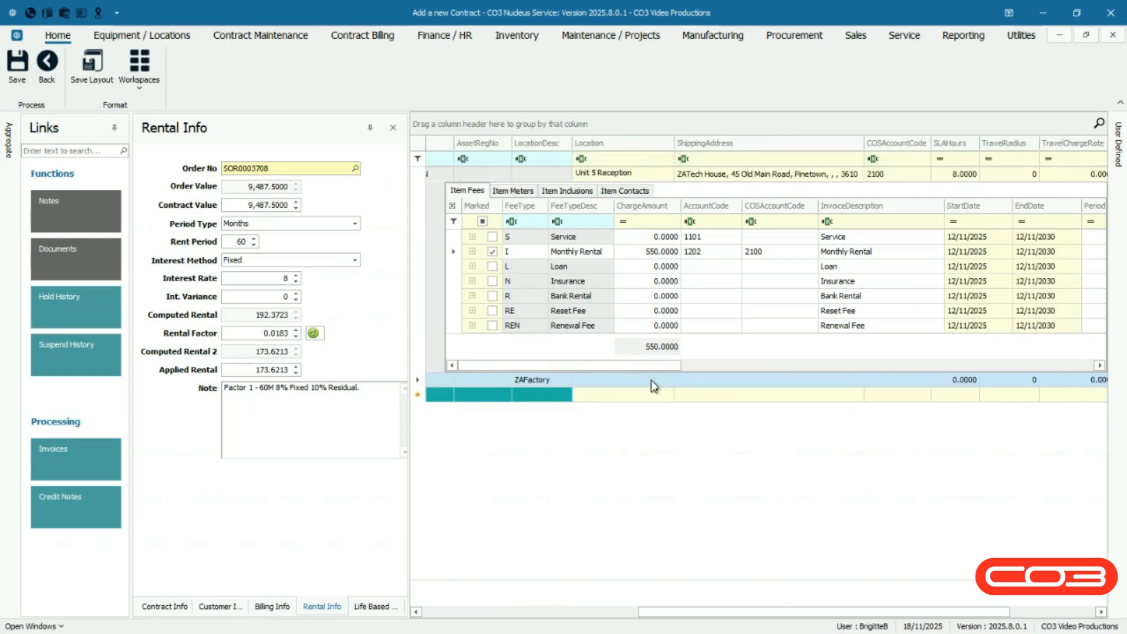
# Set the location item's location to Unit 5 First Floor and paste in its shipping address
pyautogui.click(650, 380)
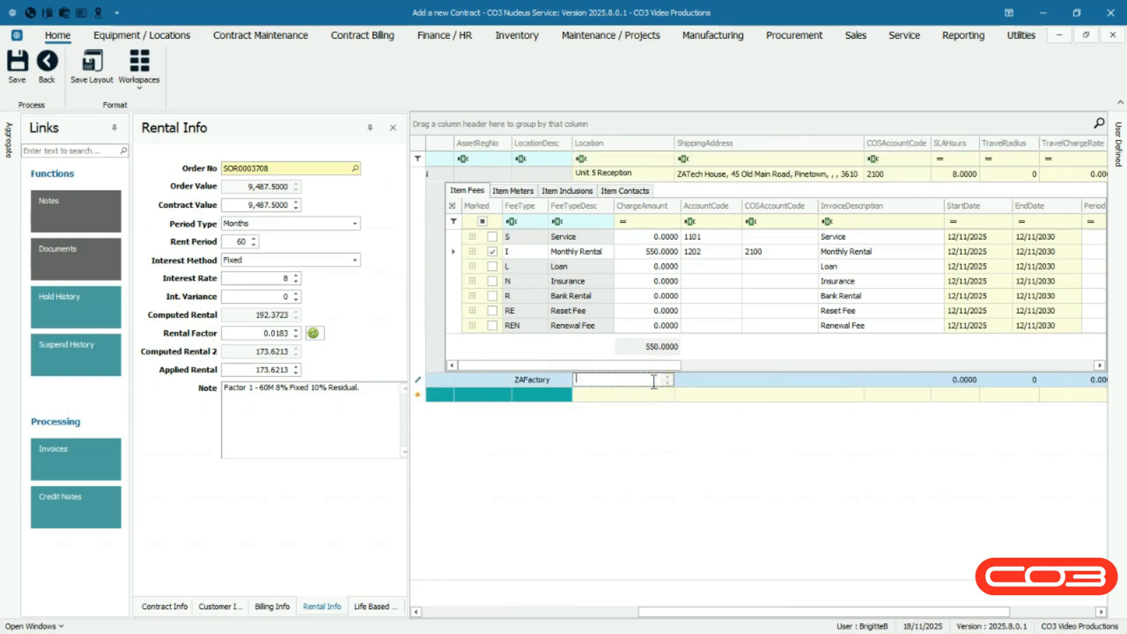
pyautogui.write('Unit 5 First Floor')
pyautogui.press('Tab')
pyautogui.write('ZATech House, 45 Old Main Road, Pinetown, , , 3610')
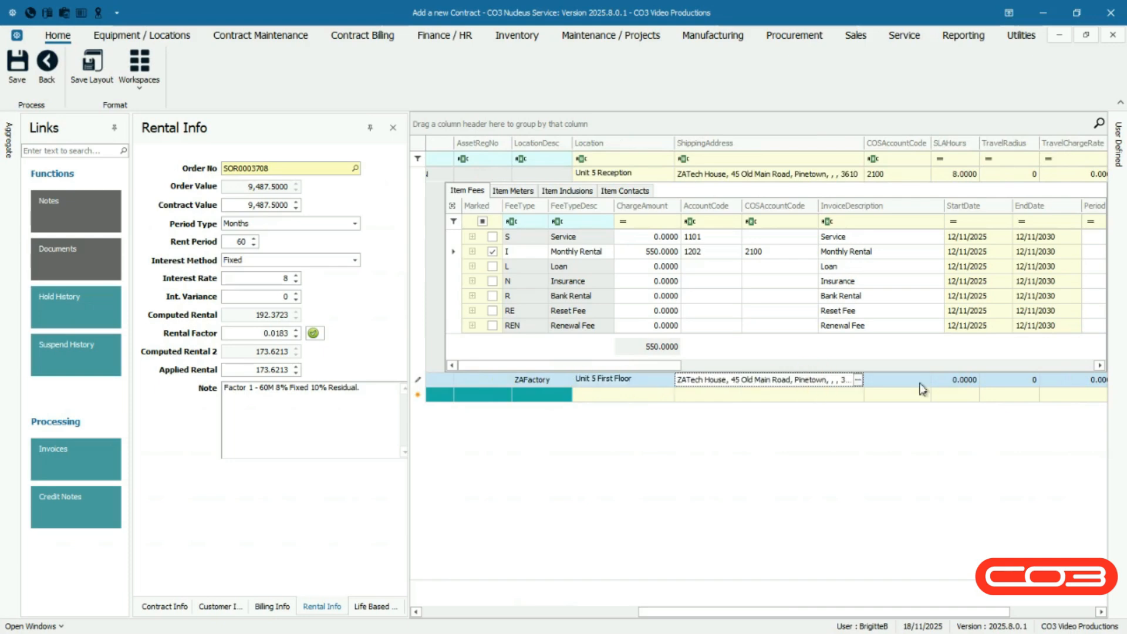
# Set the location item's COS account code to 2100 and its SLA hours to 3
pyautogui.press('Tab')
pyautogui.write('2100')
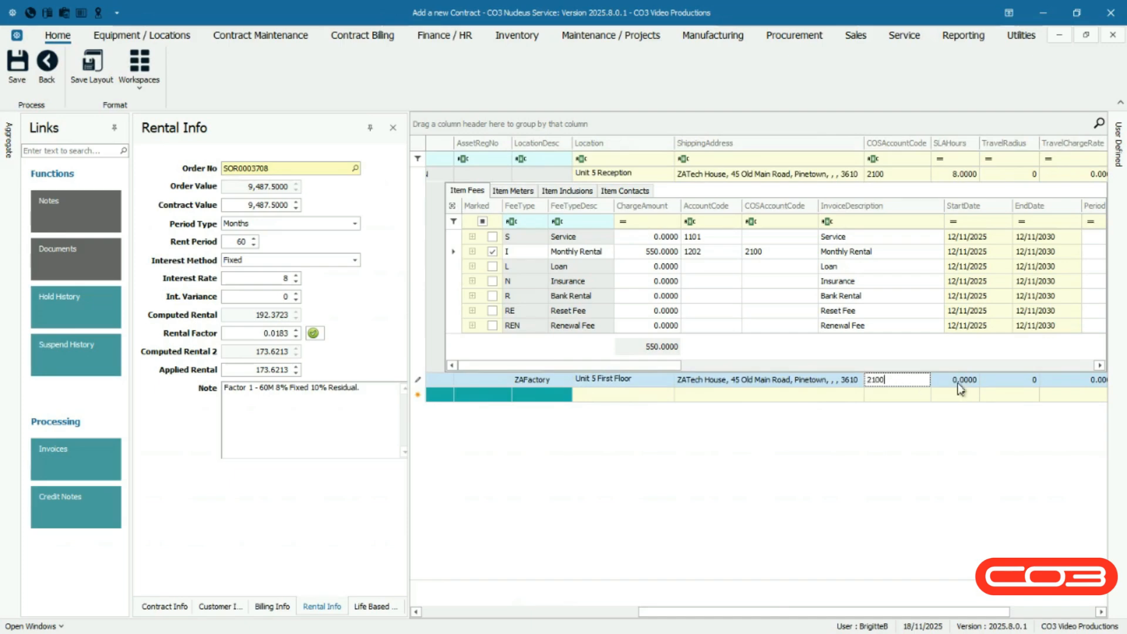
pyautogui.press('Tab')
pyautogui.write('3')
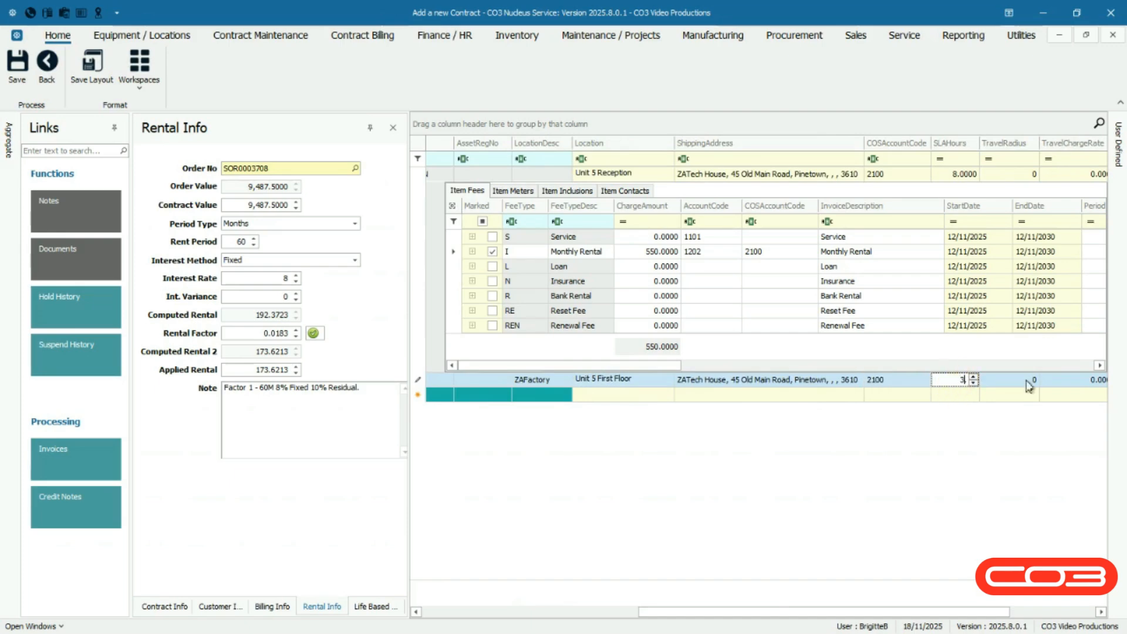
pyautogui.click(1028, 385)
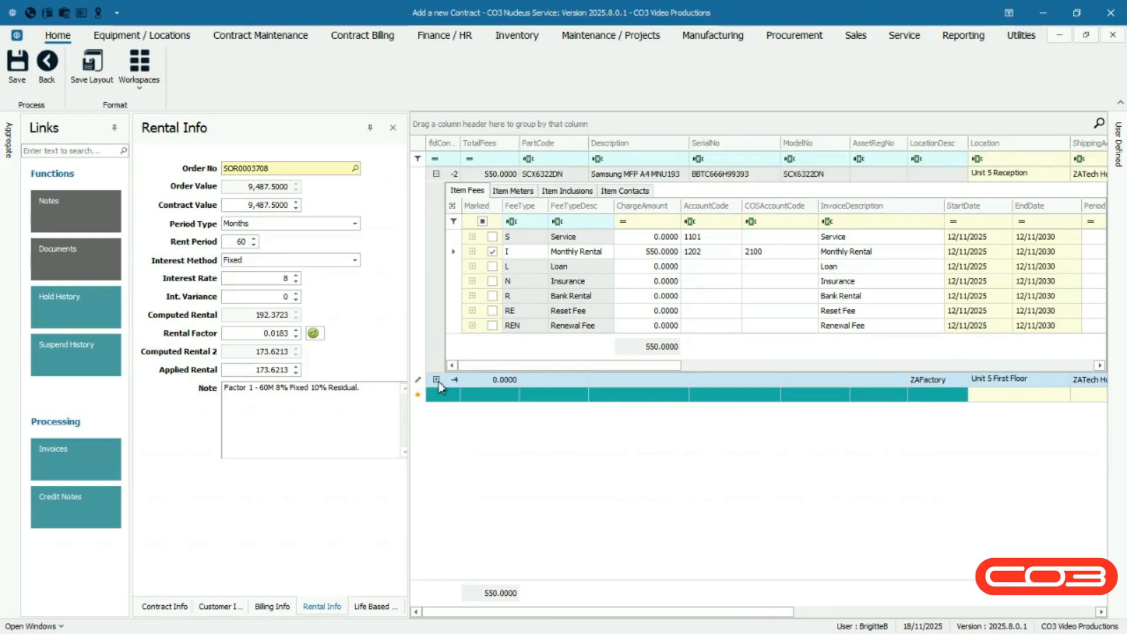
# Expand the location item and enable its Service fee with a charge amount of 1500
pyautogui.click(436, 380)
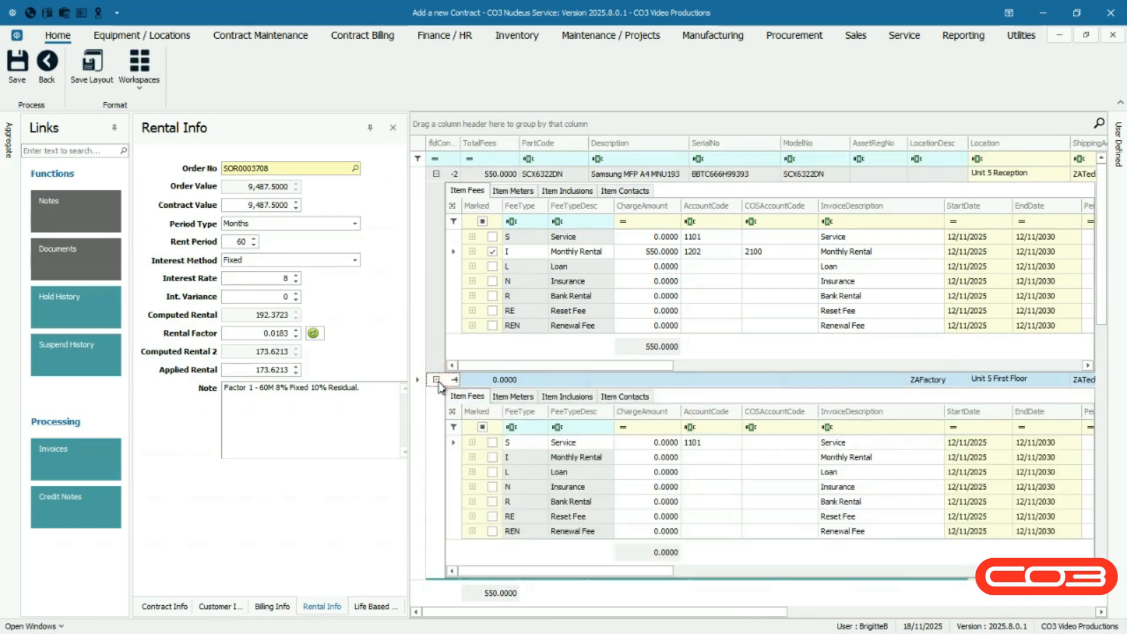
pyautogui.click(454, 444)
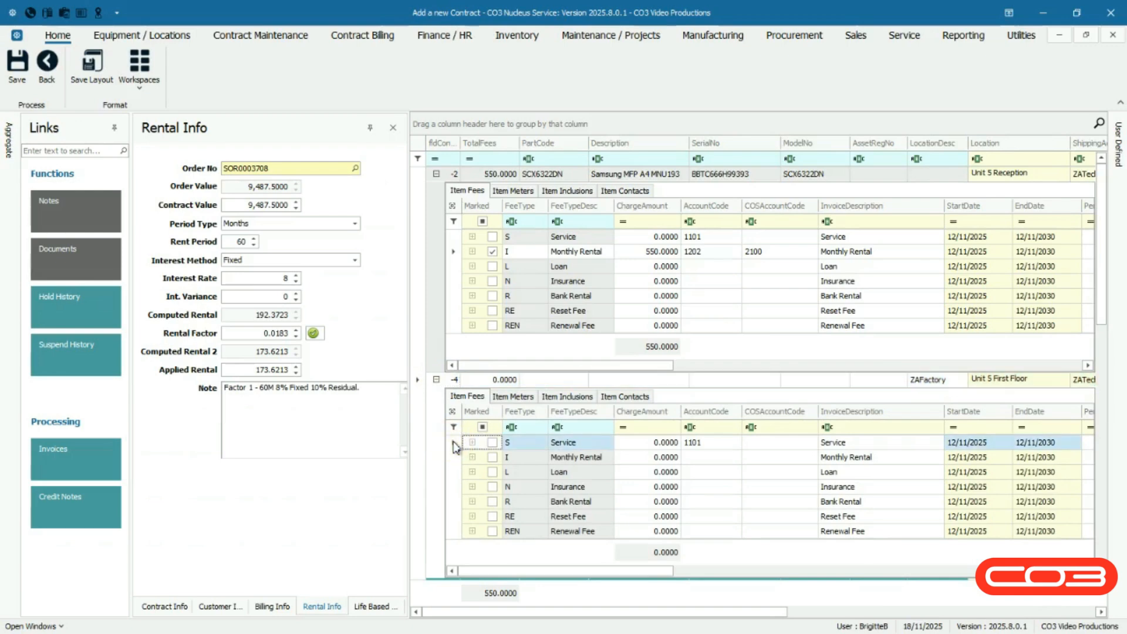
pyautogui.click(494, 449)
pyautogui.click(640, 446)
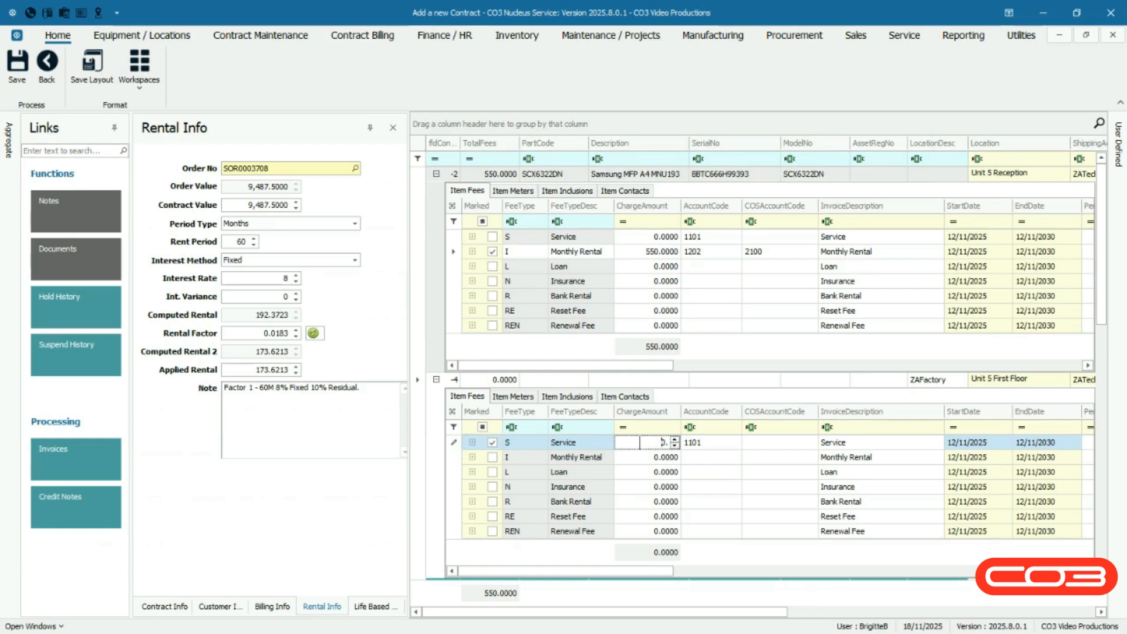
pyautogui.write('1500')
pyautogui.press('Tab')
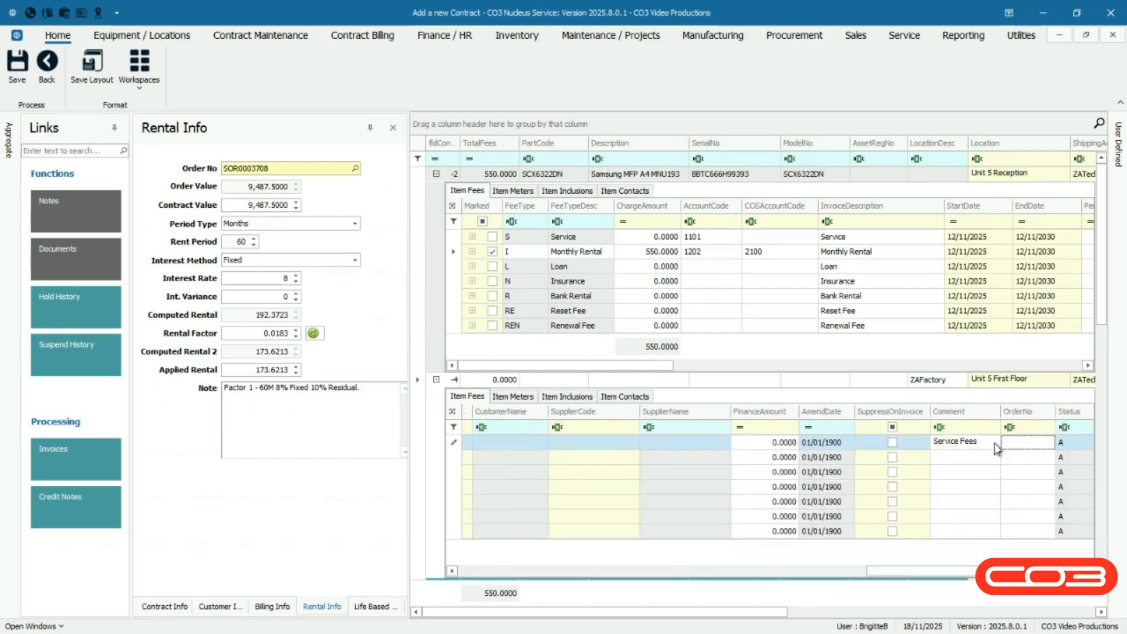
# Set the Service fee's order number to PO3708
pyautogui.write('PO3708')
pyautogui.press('Tab')
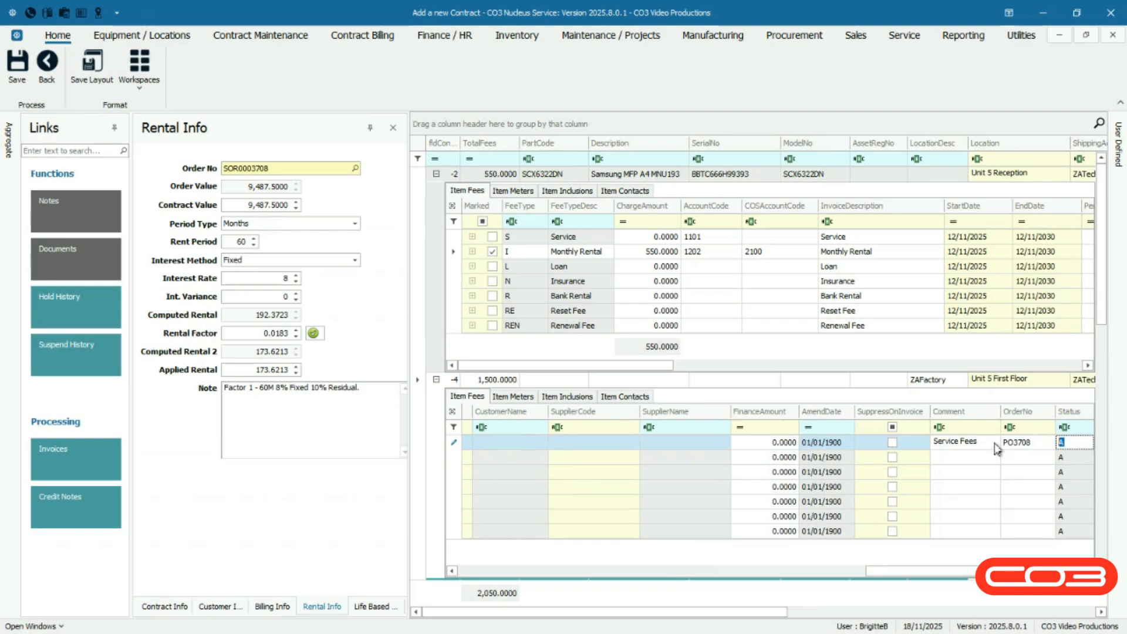
pyautogui.press('Tab')
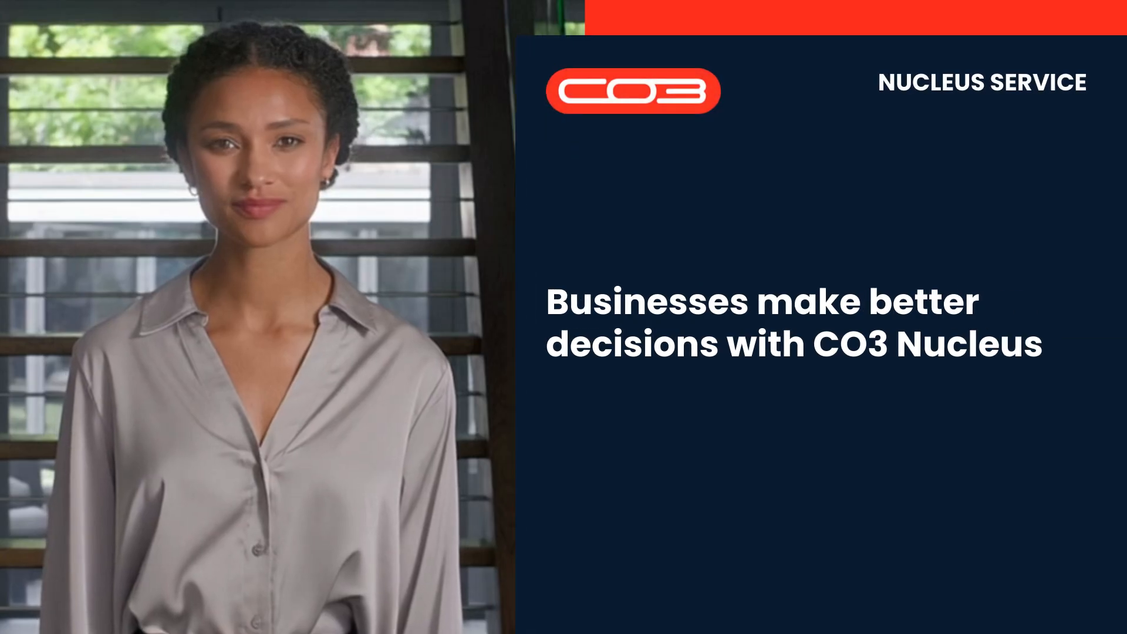